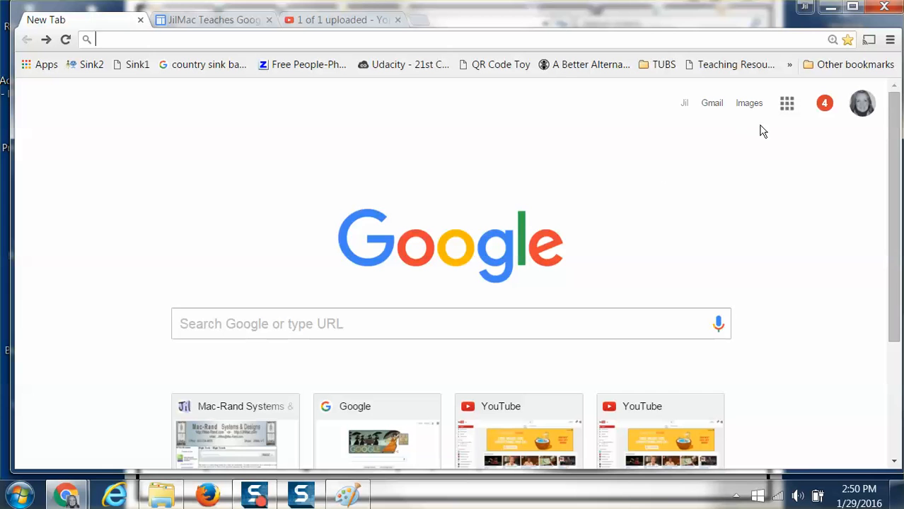
Open Google Sites from the Home & Office section of Google's full product list.
click(786, 104)
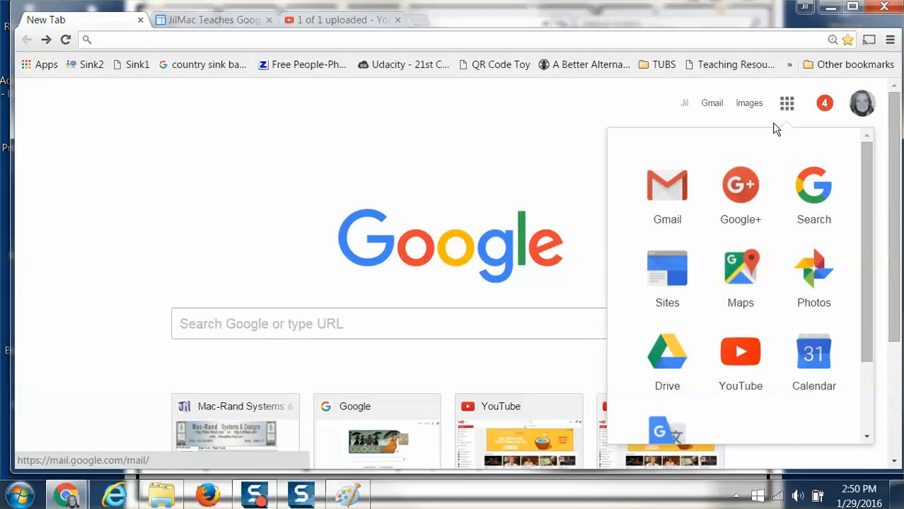
drag(861, 322, 857, 443)
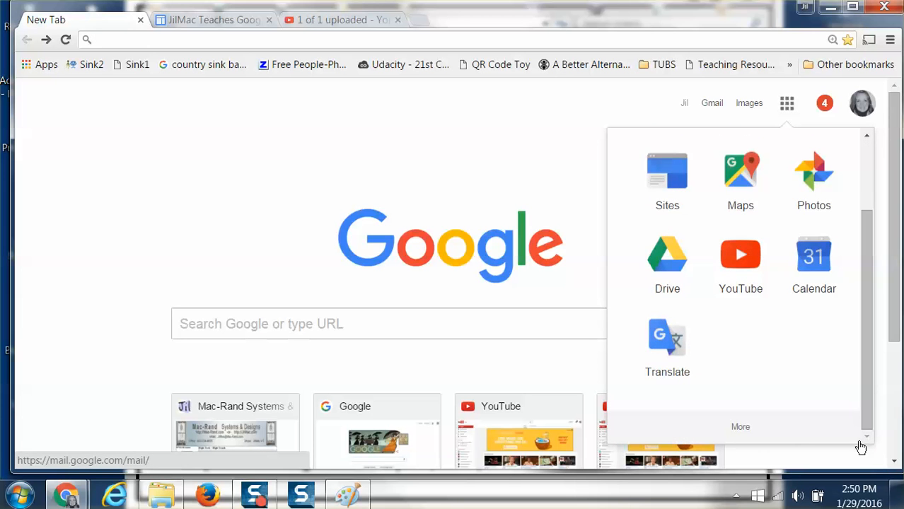
click(740, 430)
scroll(741, 434, down, 5)
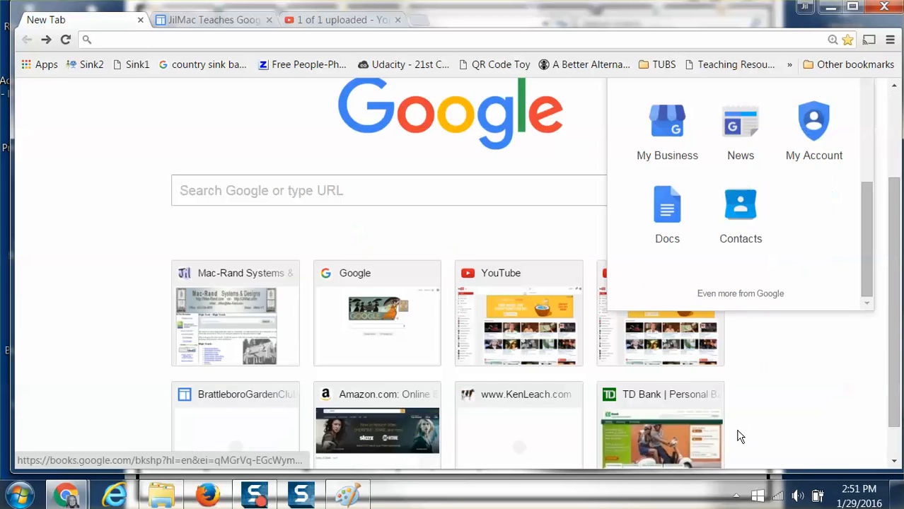
click(727, 295)
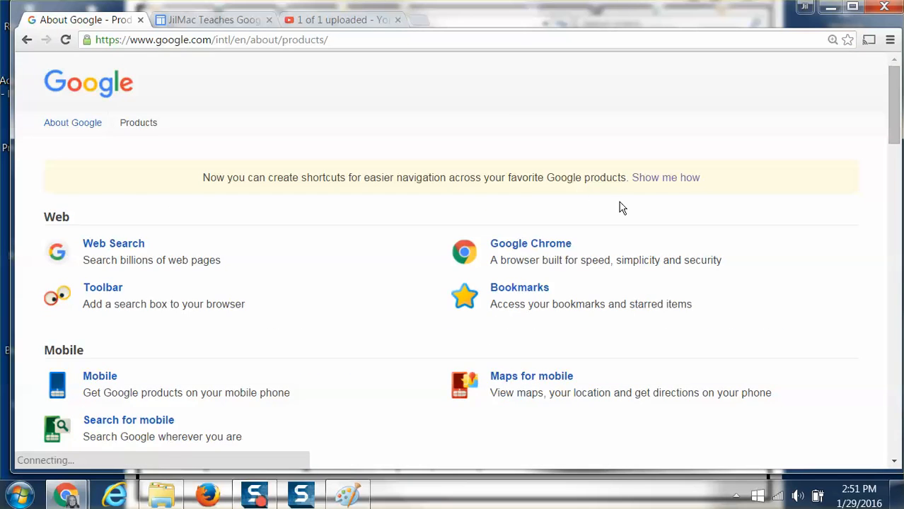
scroll(424, 262, down, 5)
scroll(412, 286, down, 8)
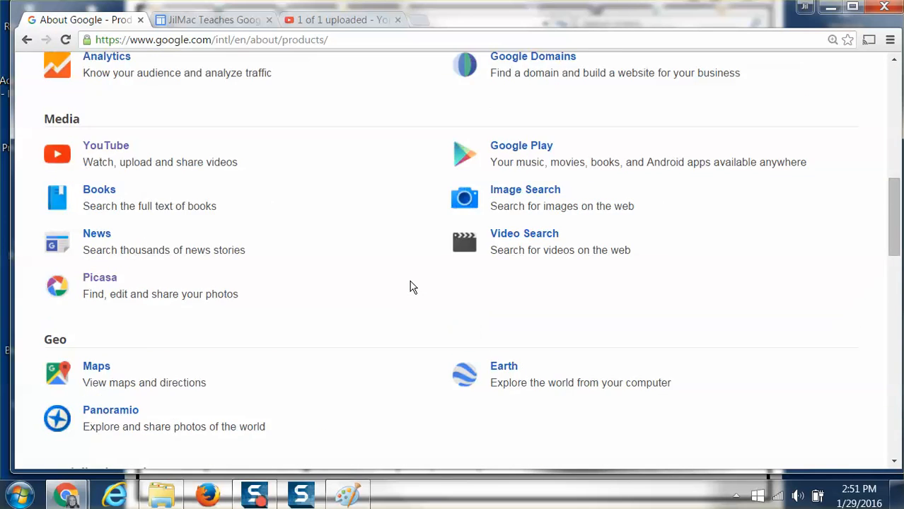
scroll(412, 287, down, 3)
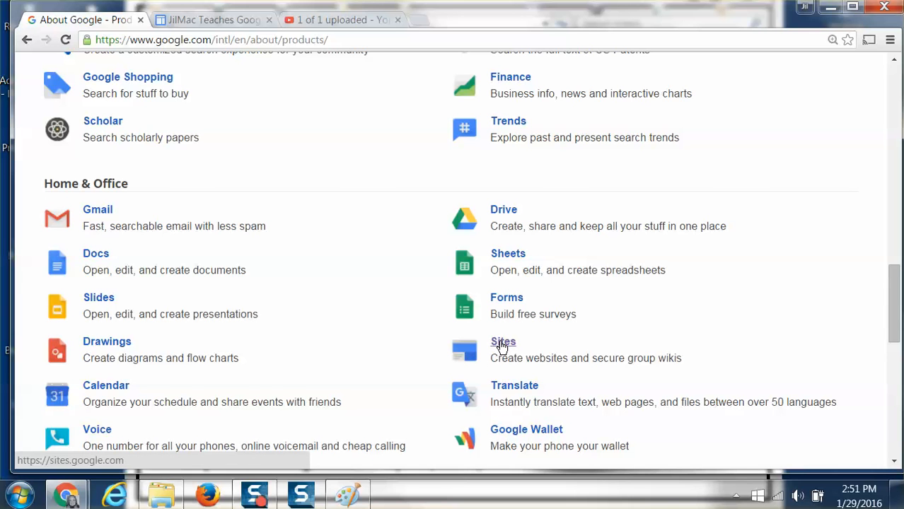
click(501, 345)
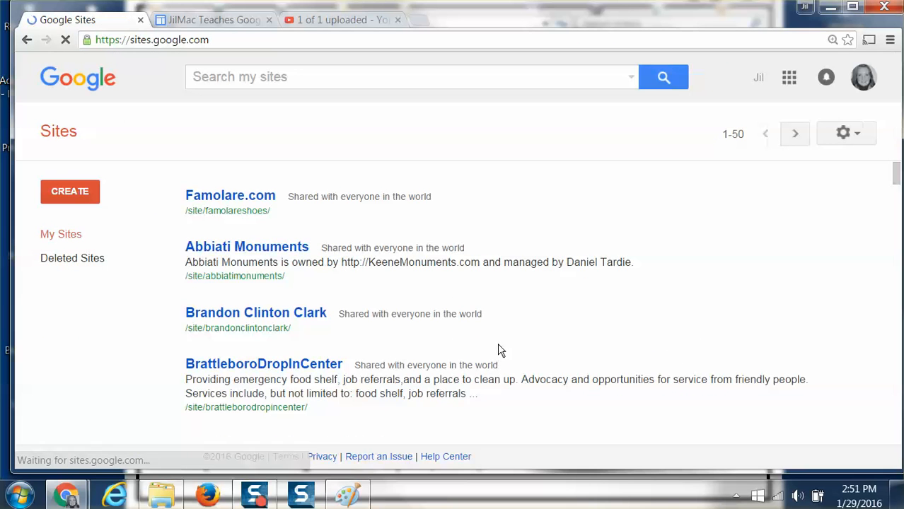
Open the JilMac-TeachesSITES site from the list of sites and look over its home page.
scroll(488, 344, down, 3)
scroll(488, 344, down, 10)
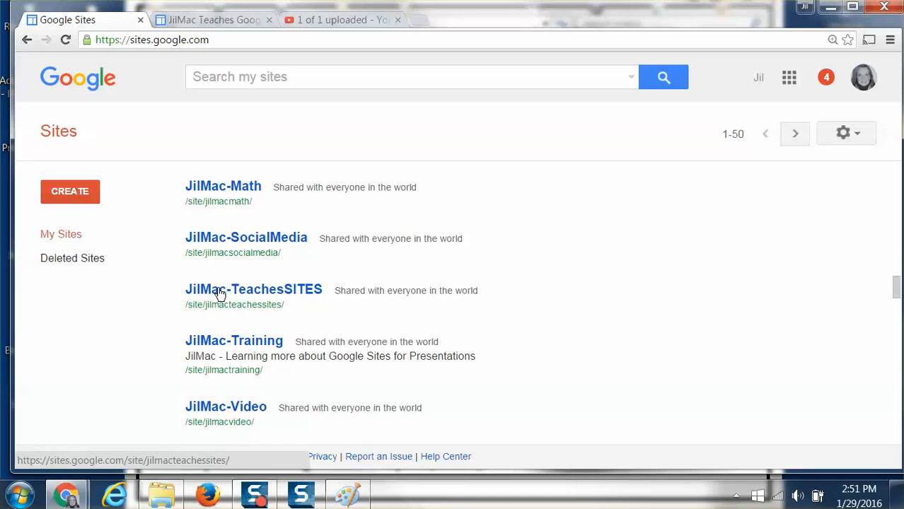
click(220, 295)
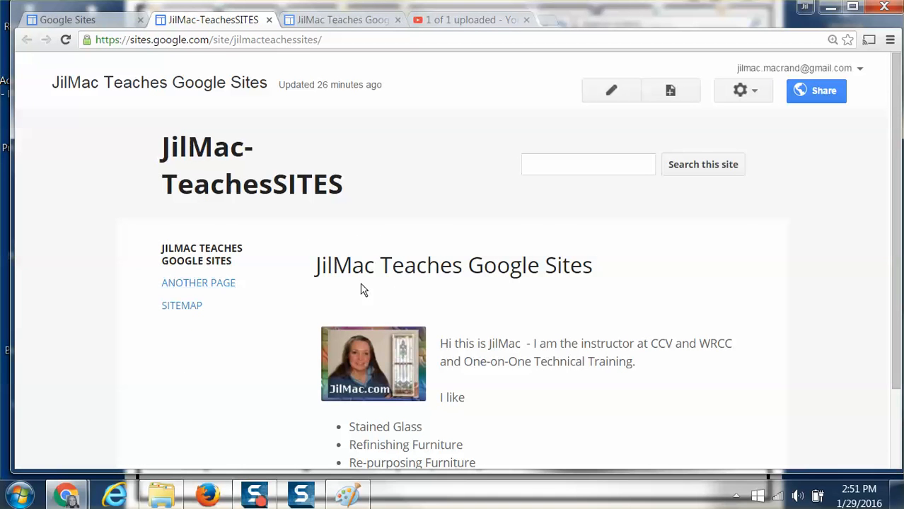
scroll(659, 284, down, 1)
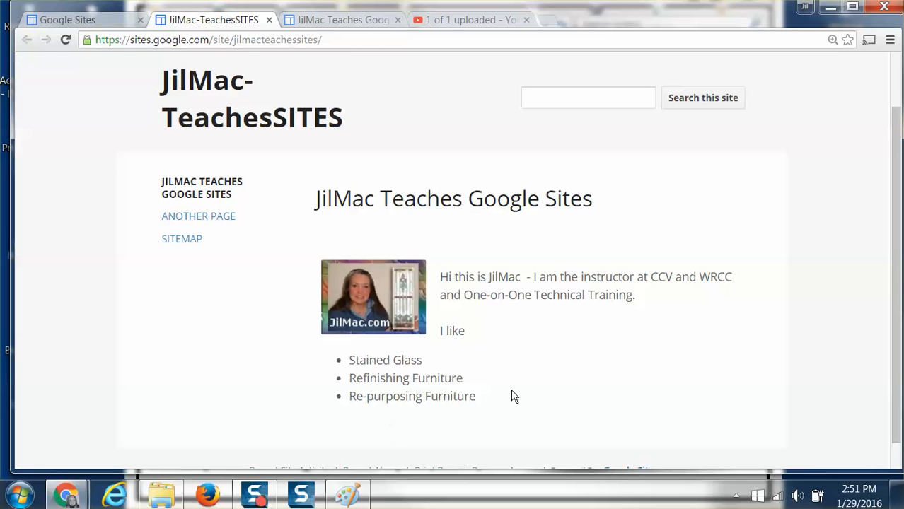
scroll(550, 339, up, 1)
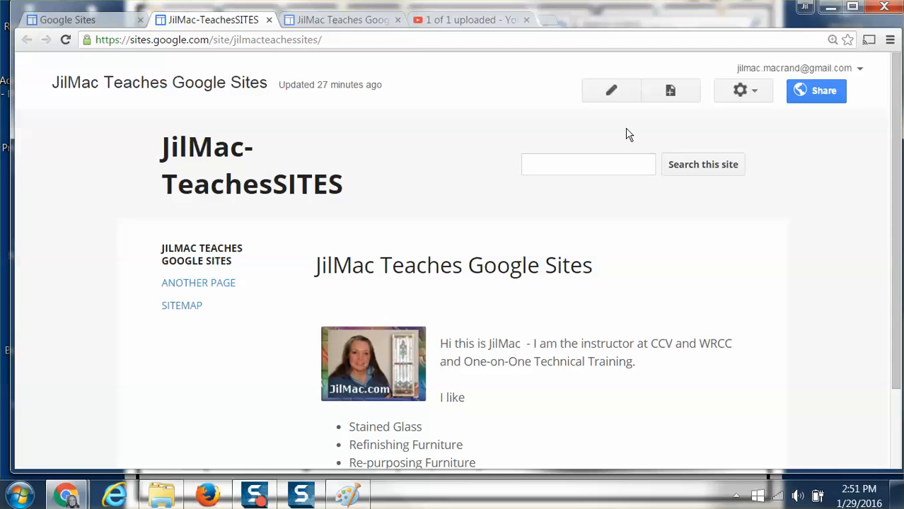
Create a new page named Assign01 in the site using the Web Page template.
click(670, 93)
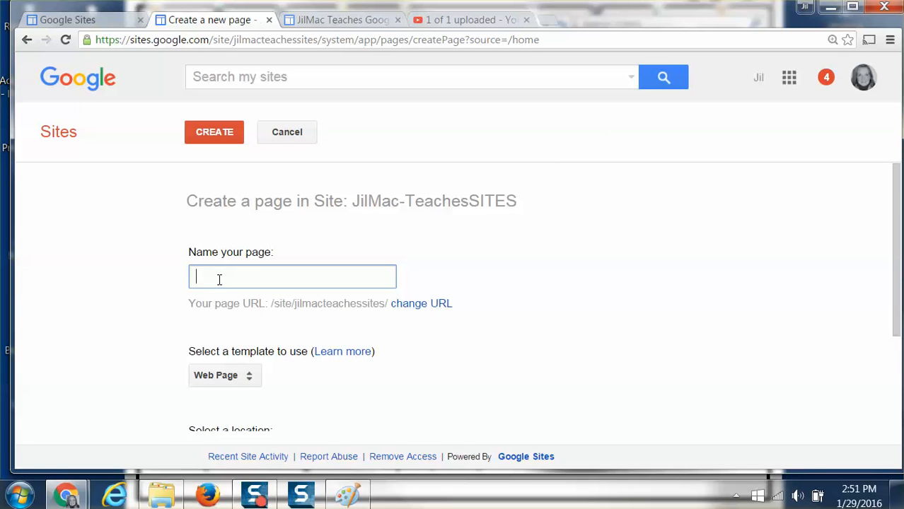
text(Assign01)
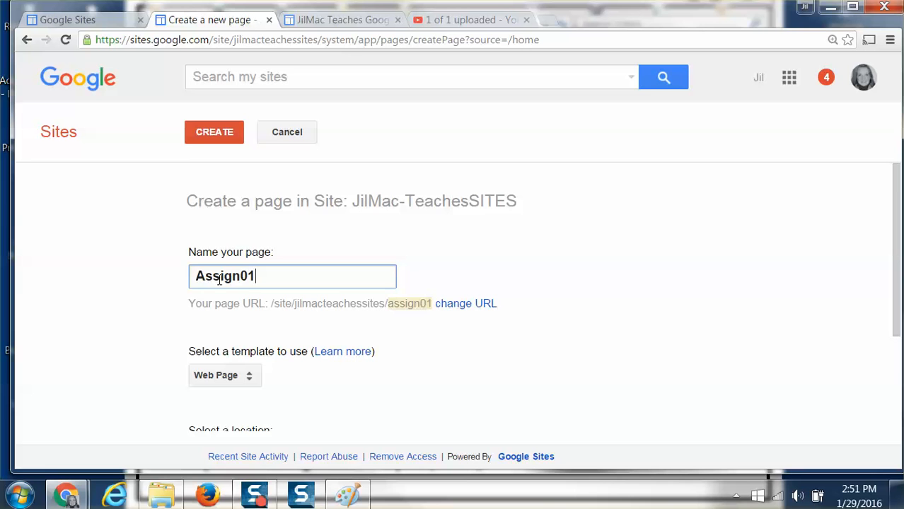
click(210, 131)
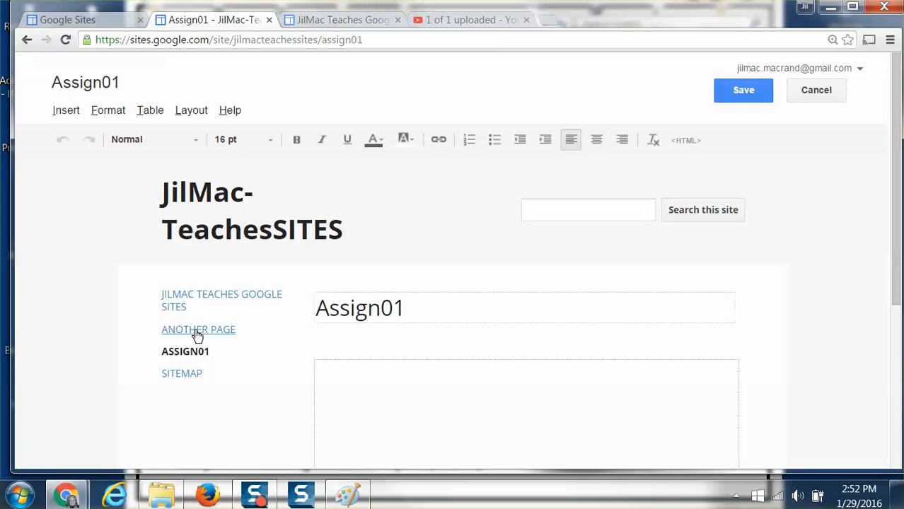
Open the site page called "Another page" and delete it.
click(196, 332)
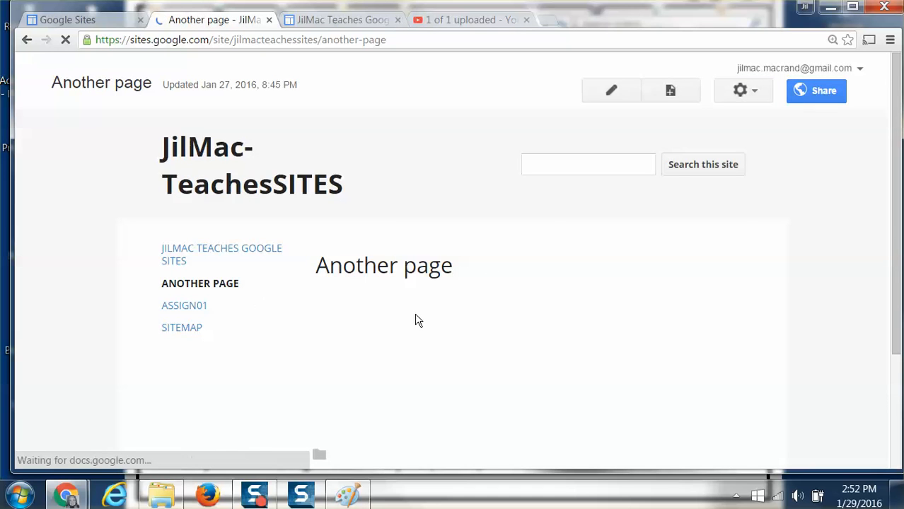
click(742, 91)
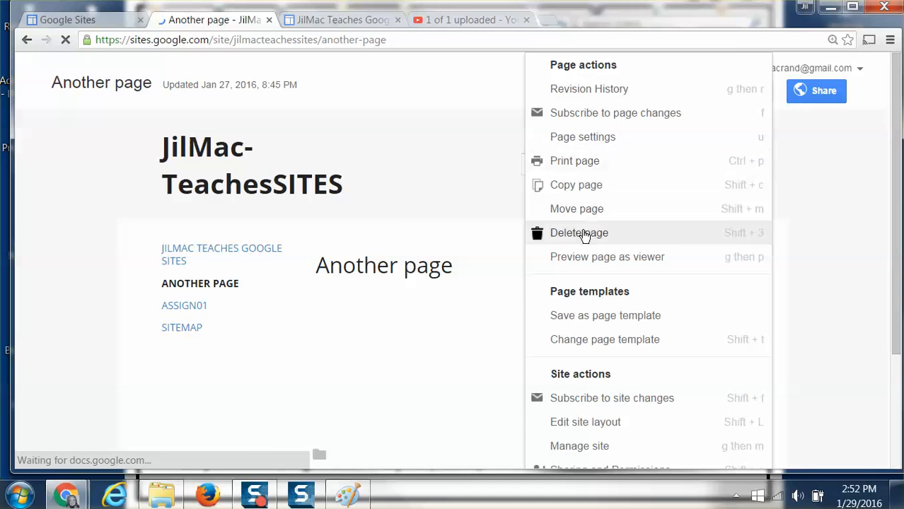
click(577, 238)
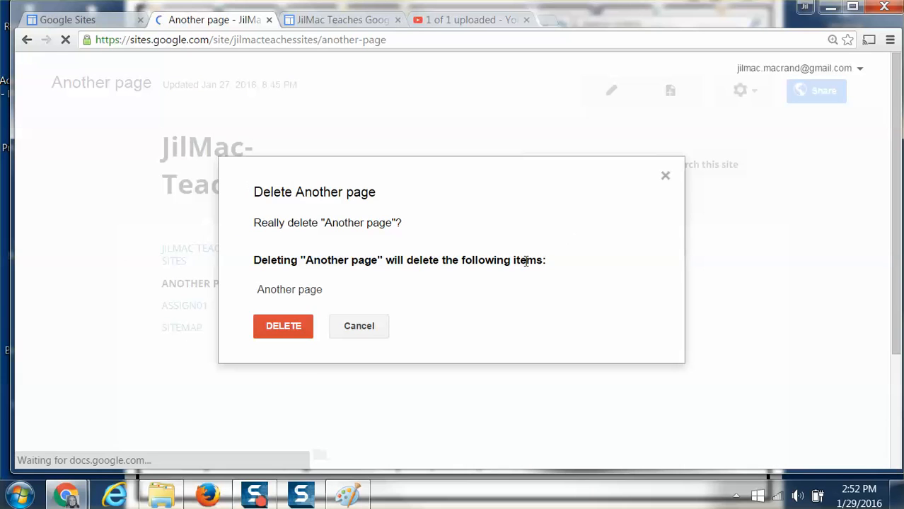
click(277, 329)
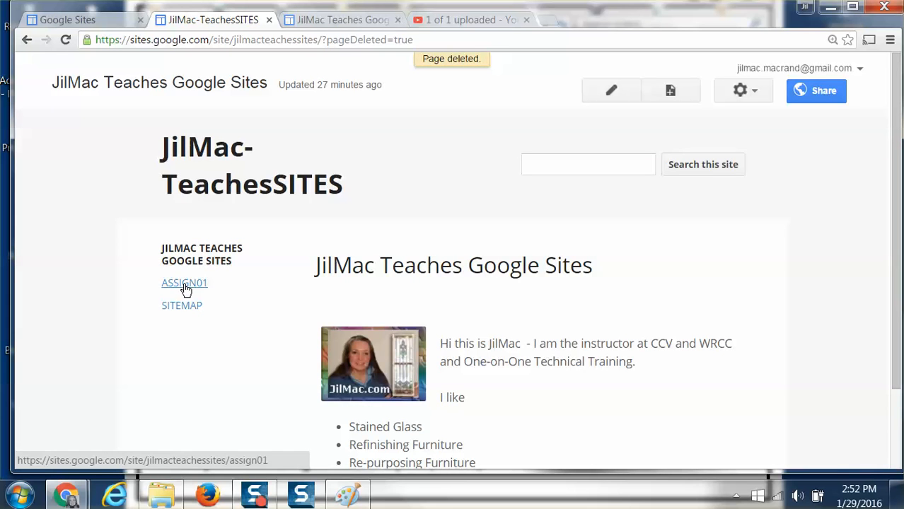
From the Assign01 page, create a new page named Assign02 using the Web Page template.
click(186, 290)
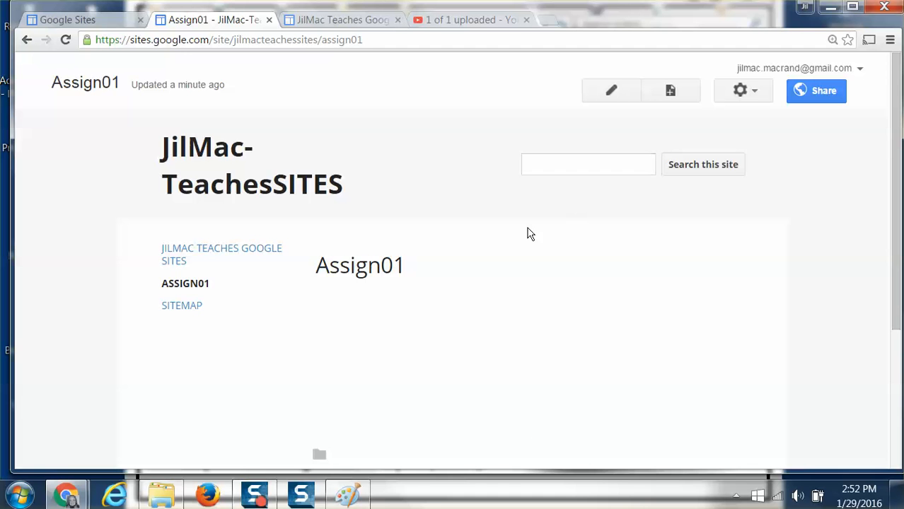
click(667, 92)
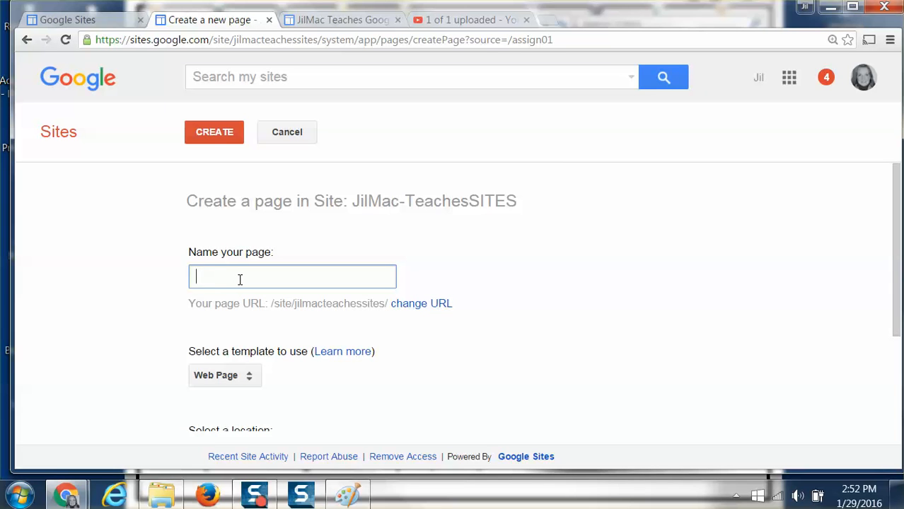
text(Assign02)
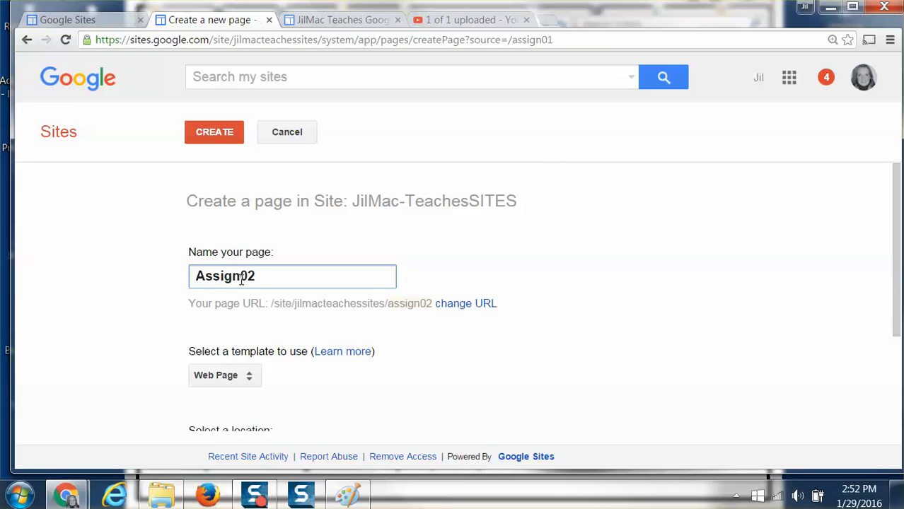
click(205, 133)
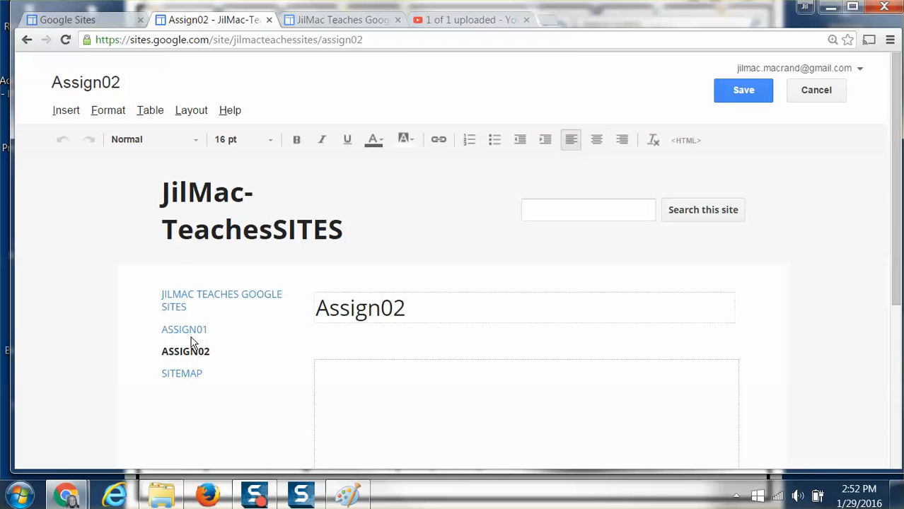
Edit the Assign01 page to add the lines "Research" and "Before & After", separated by blank lines, and save it.
click(173, 334)
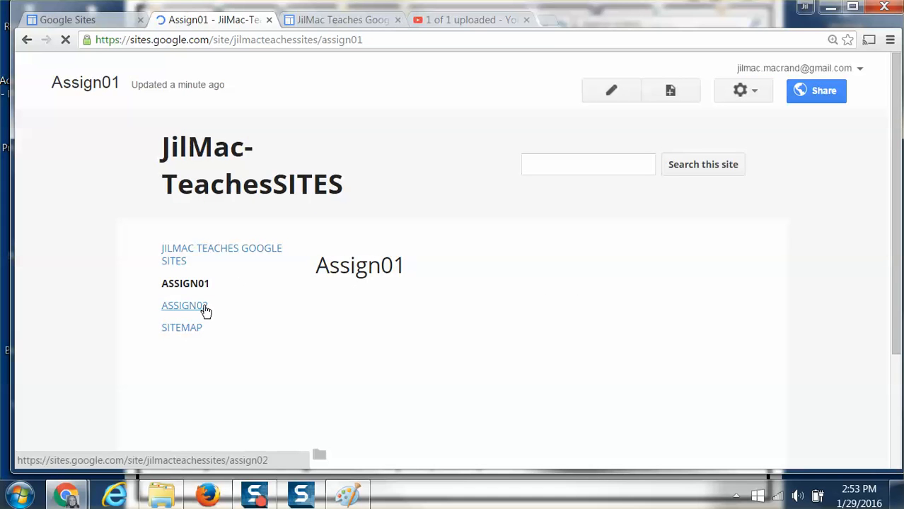
click(611, 96)
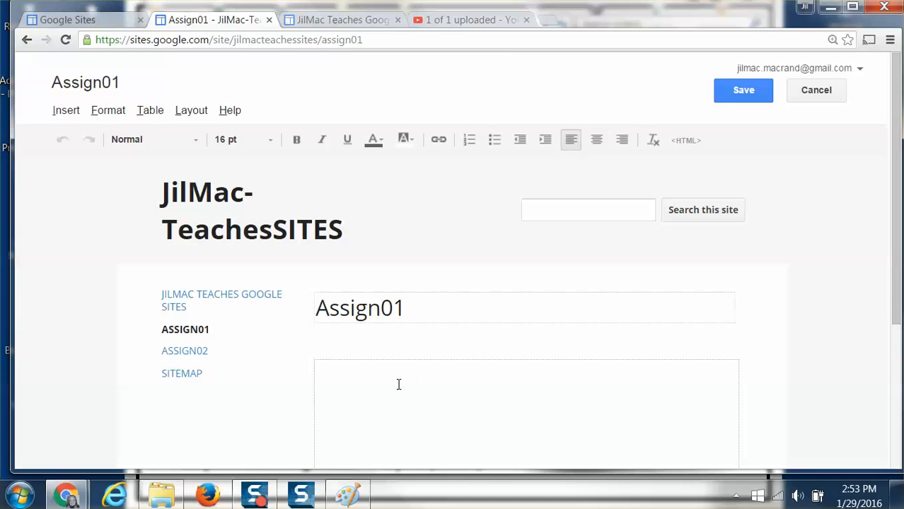
text(Research   )
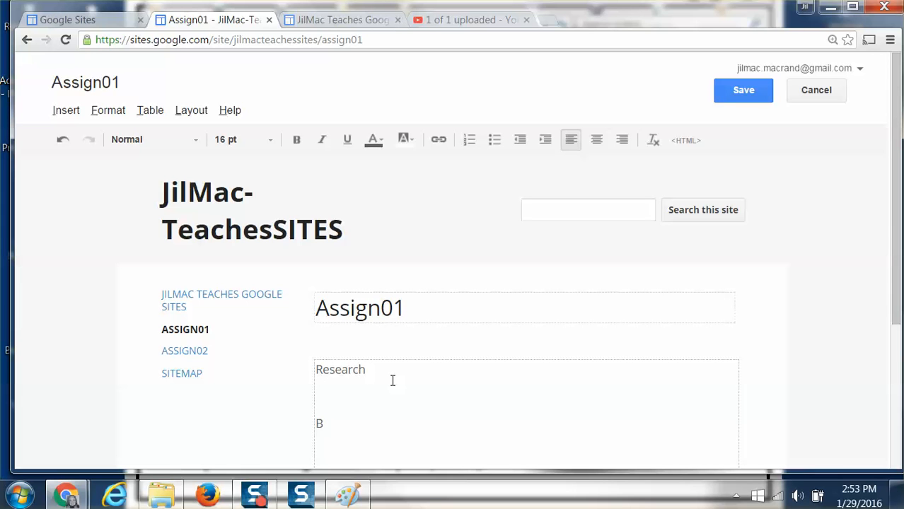
text(Before & After)
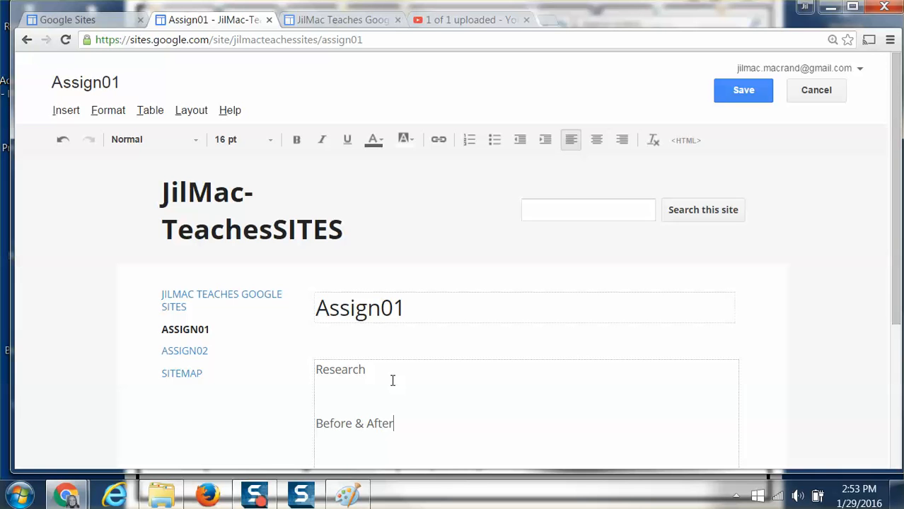
click(736, 91)
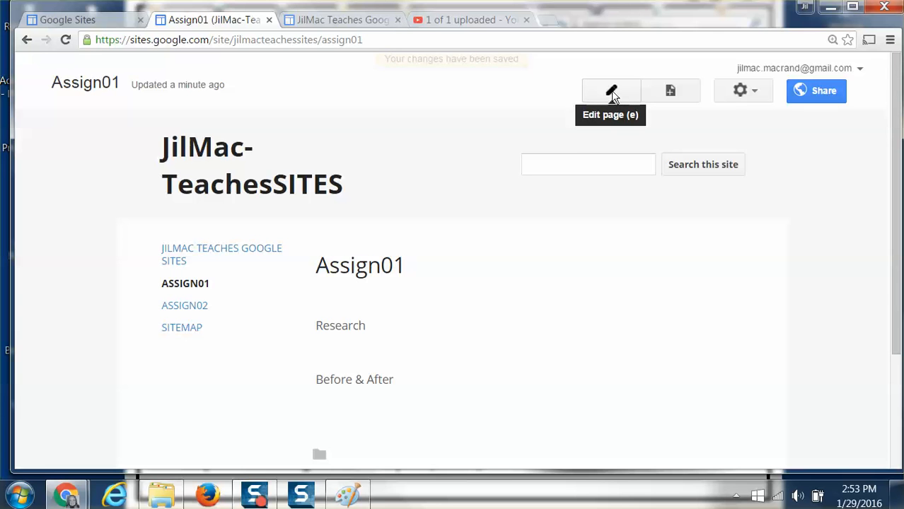
Reopen Assign01 for editing and extend the Research line with "- Introduce yourself & computer to the class", followed by a blank line.
click(611, 94)
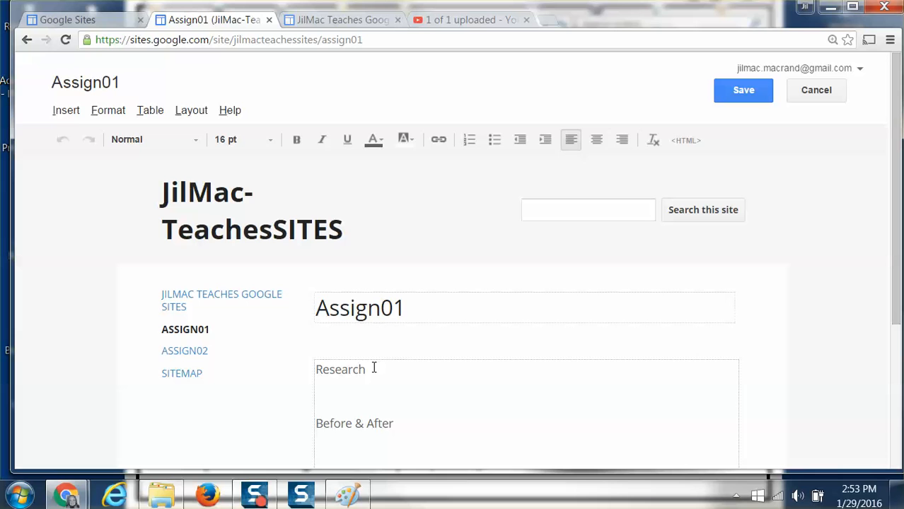
text(- Introduce yoursel)
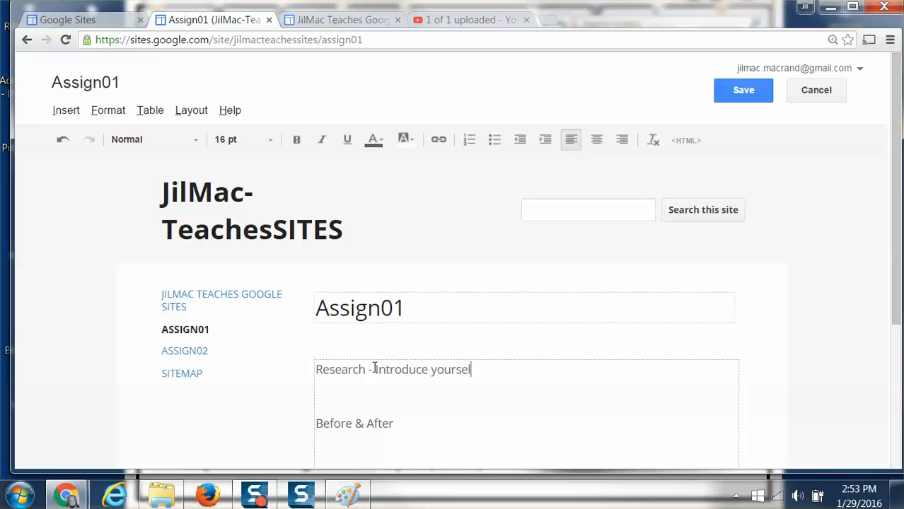
text(f & computer to the)
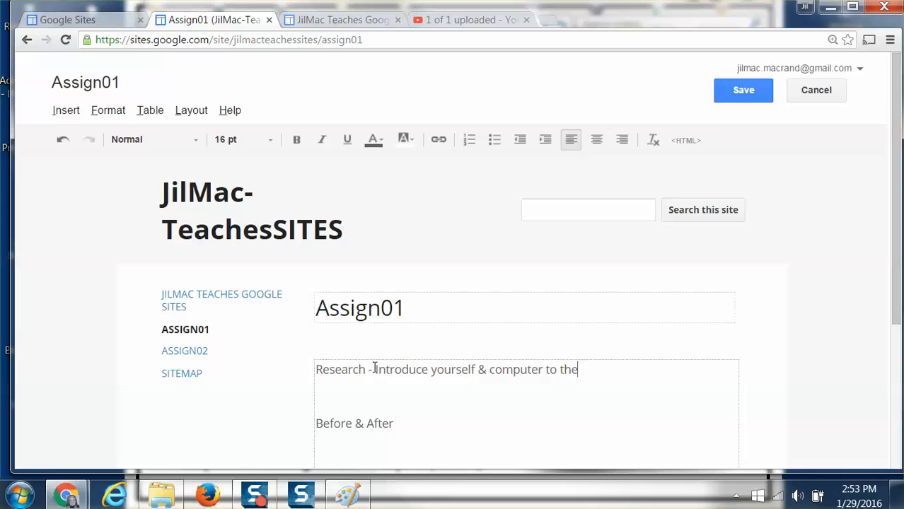
text( class)
key(Return)
key(Return)
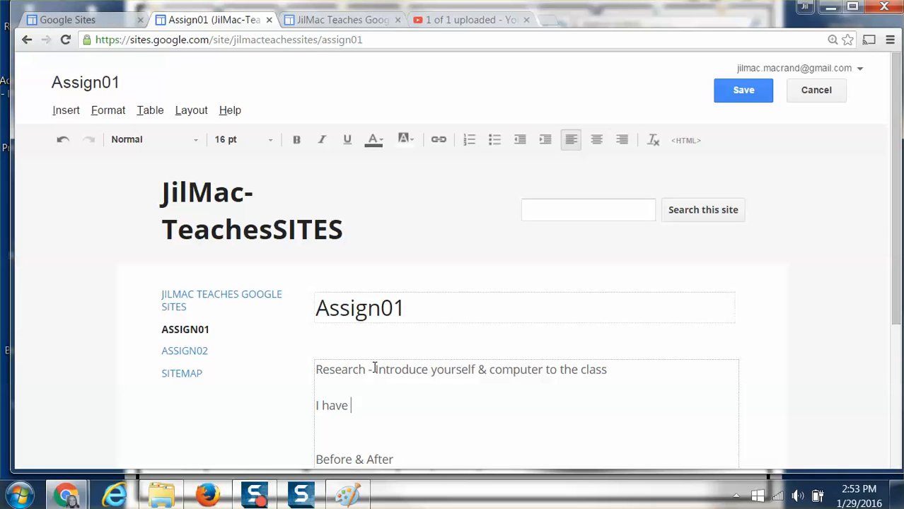
Add the line "I have several computers:" followed by "Laptop Dell, Win7, Internet Service Provider=Sover.net" beneath the Research heading.
text(I have several computers:)
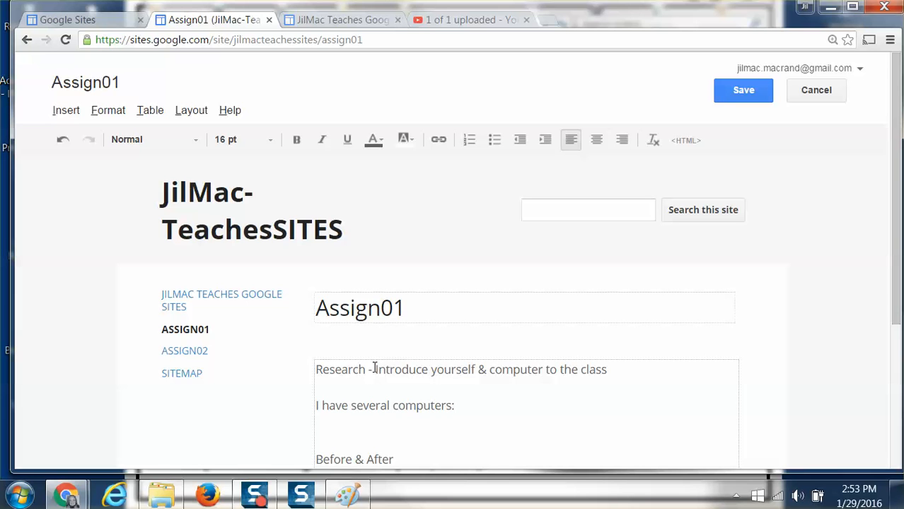
key(Return)
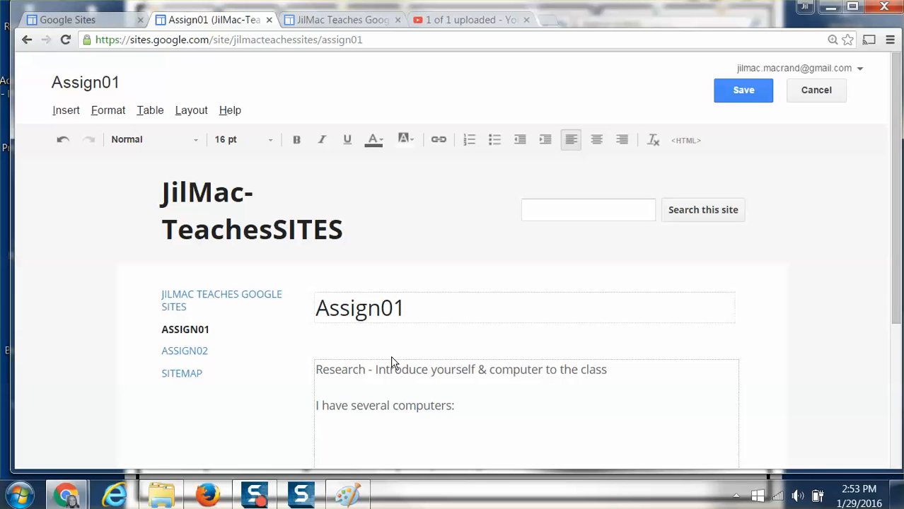
text(Laptop Dell, w)
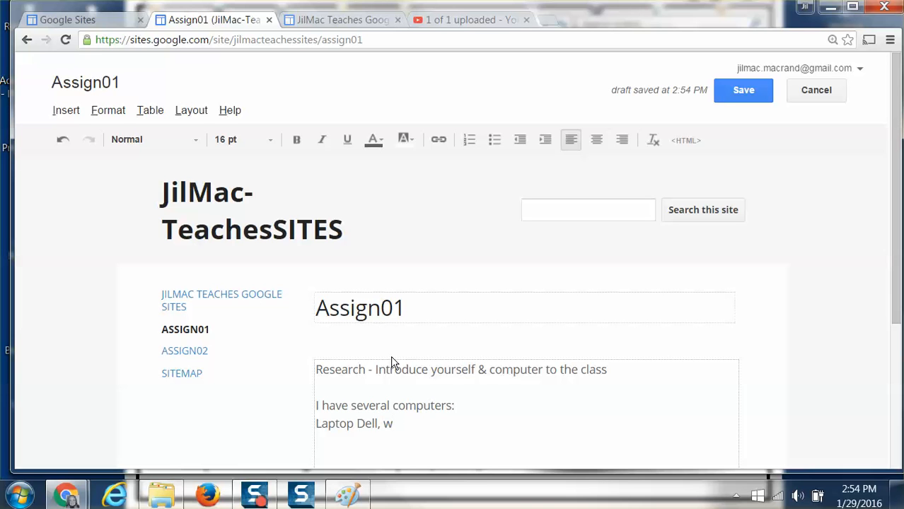
key(BackSpace)
text(Win7, Internet)
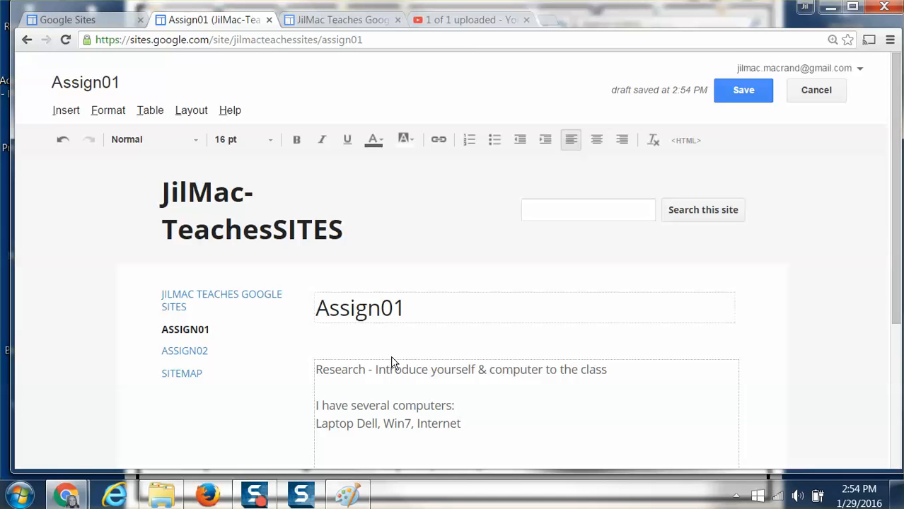
text( Service Provider)
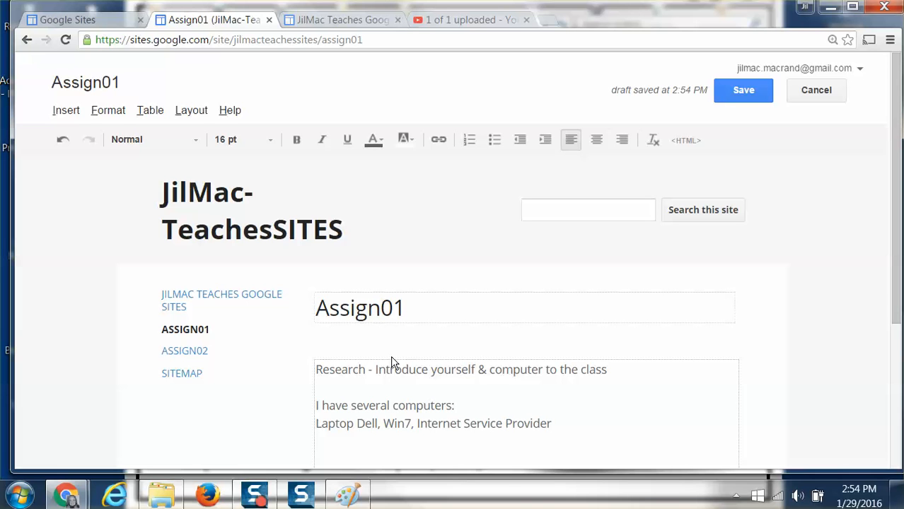
text(=Sover.net)
key(Return)
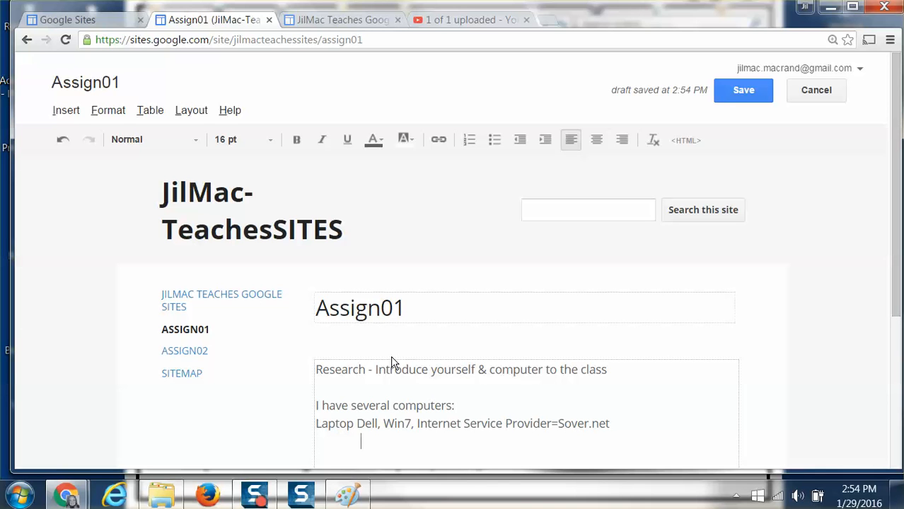
Break the computer description after "Laptop Dell," so that the text from "Win7" onward starts on its own line.
key(BackSpace)
key(BackSpace)
key(Right)
key(Right)
key(Right)
key(Right)
key(Right)
key(Right)
key(Right)
key(Right)
key(Right)
key(Left)
key(Left)
key(Return)
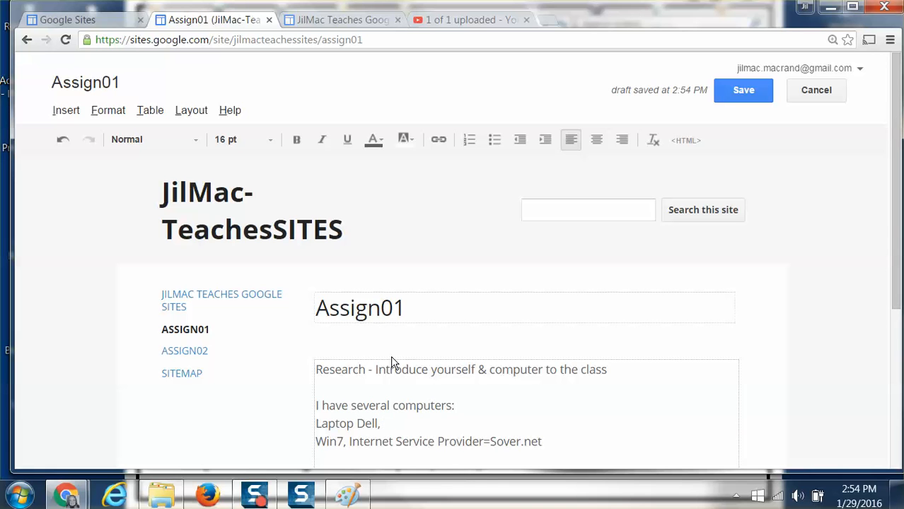
Insert "Operating System" before "Win7" on the second line of the computer description.
text(Operating )
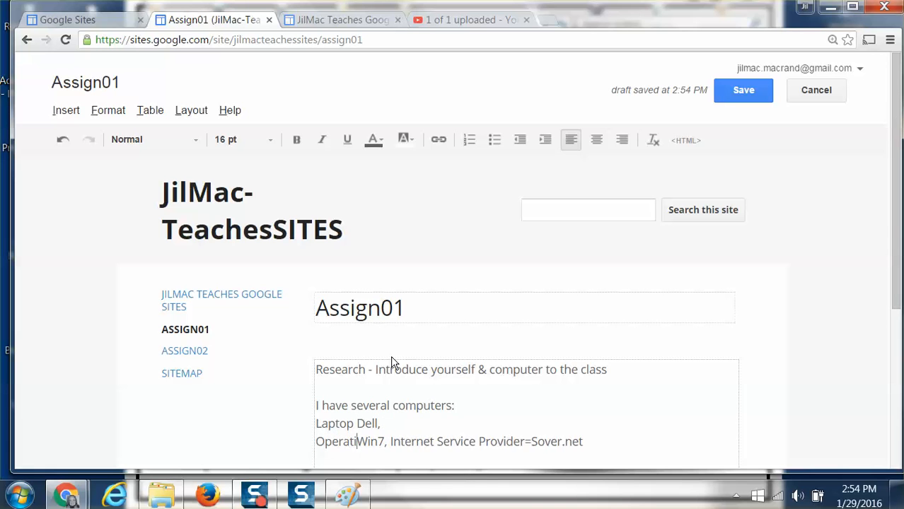
text(System)
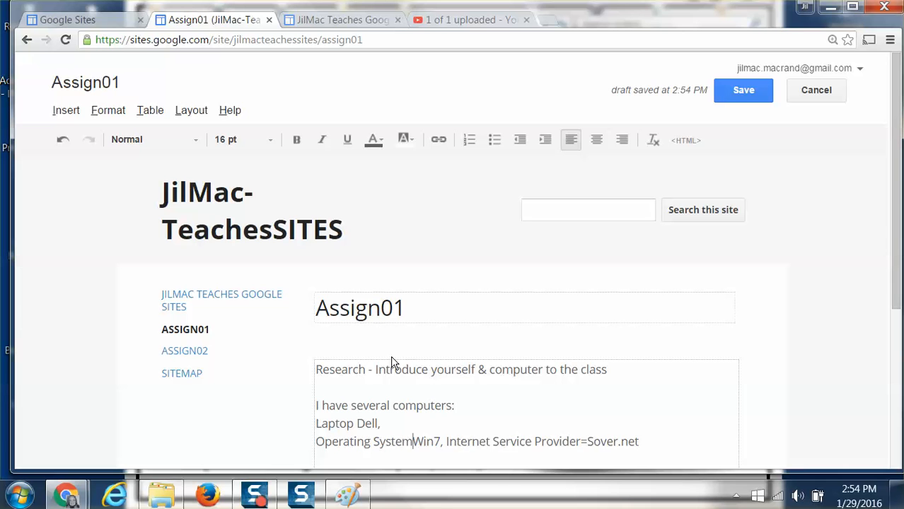
key(Return)
key(BackSpace)
Put the Internet Service Provider text on its own line, drop the comma after "Win7", and append "& Verizon" to the provider.
key(Right)
key(Right)
key(Right)
key(Right)
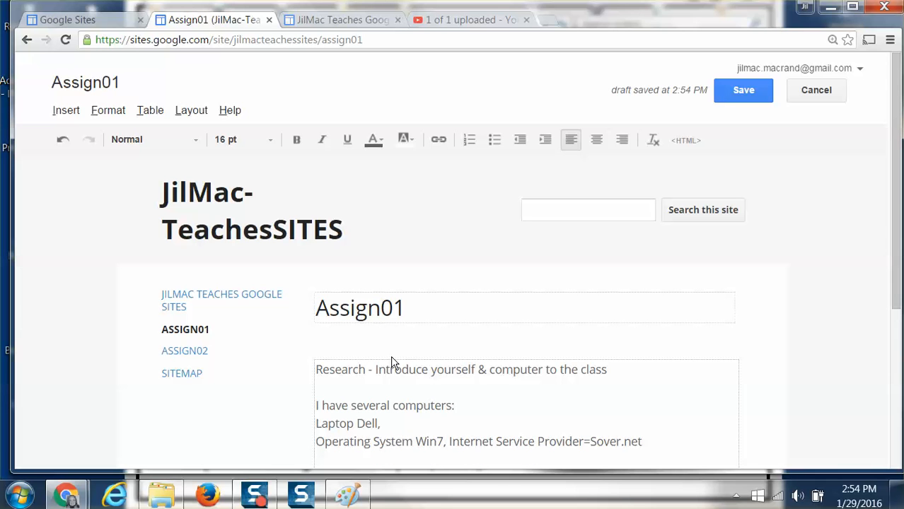
key(Return)
key(Delete)
key(Delete)
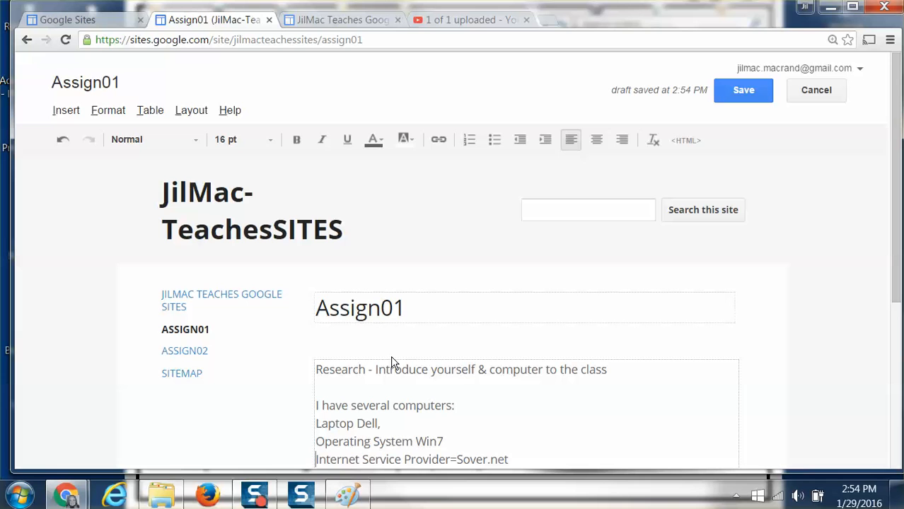
key(End)
text(& Verizon)
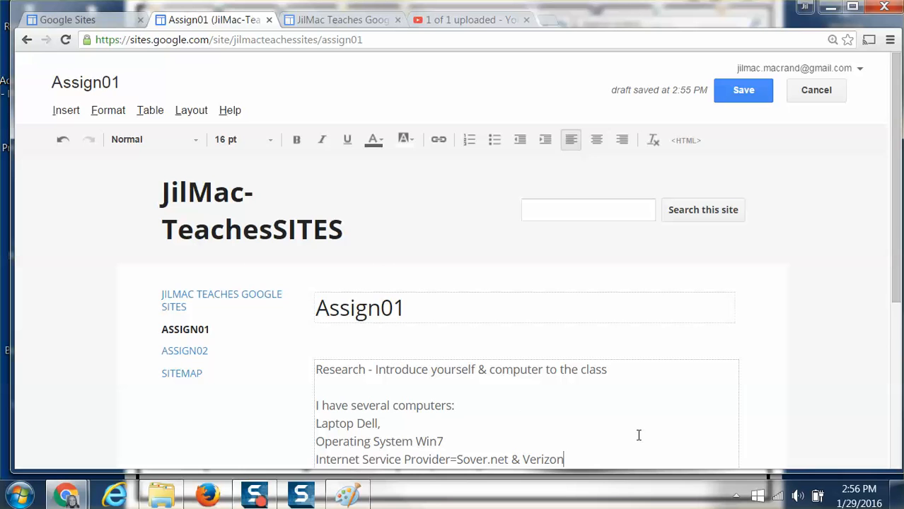
Format the laptop, operating system and Internet Service Provider lines as a numbered list.
scroll(630, 436, down, 1)
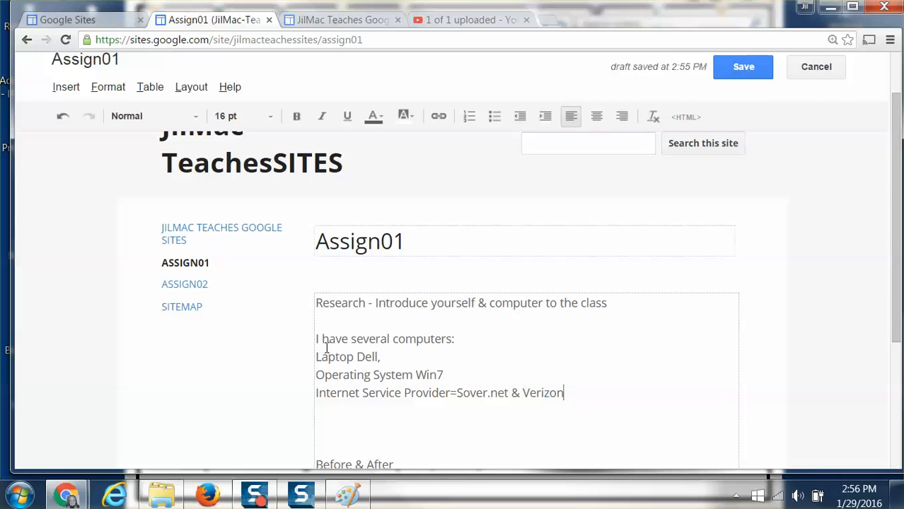
drag(316, 356, 574, 394)
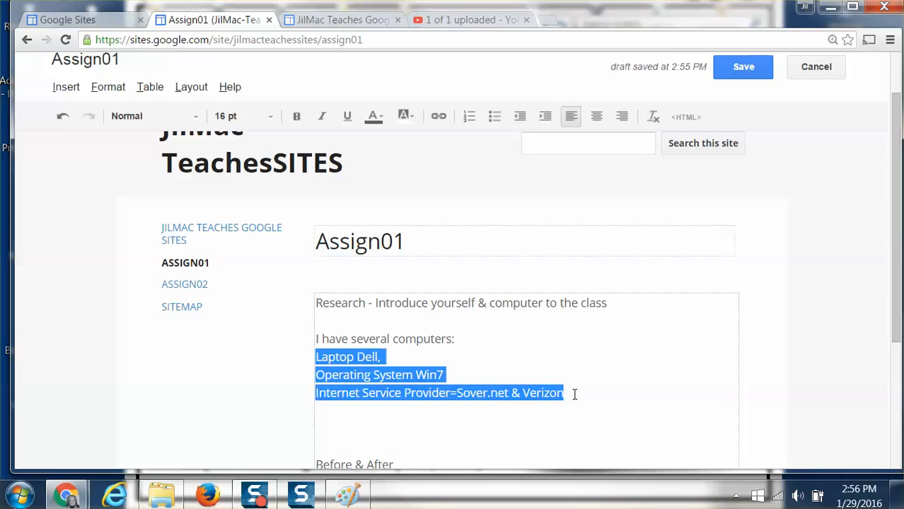
click(473, 119)
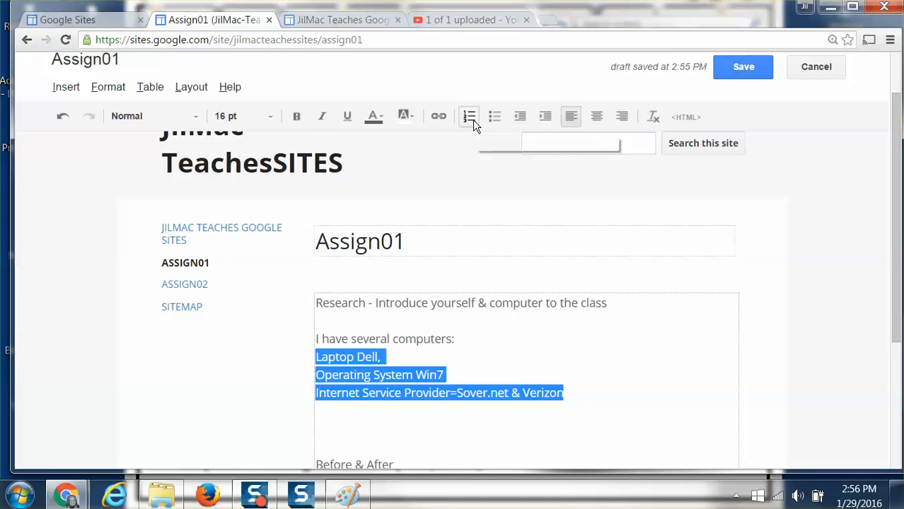
click(466, 370)
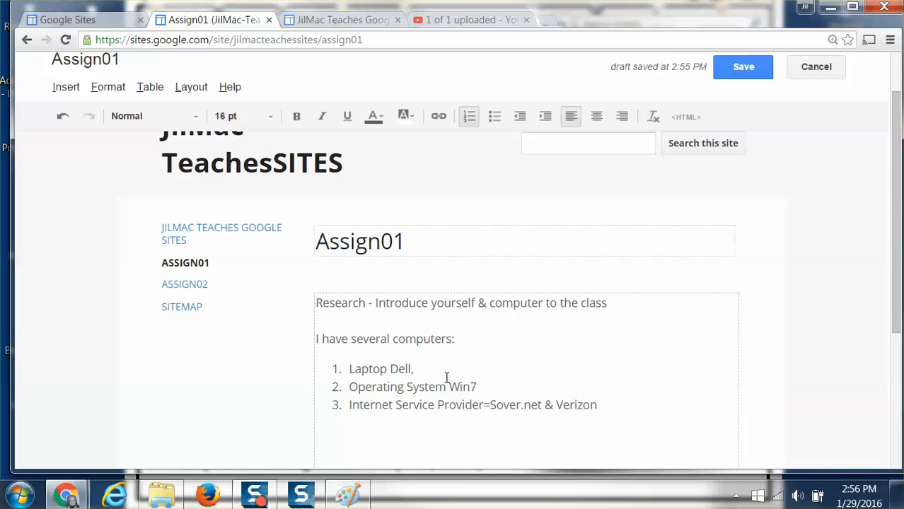
Make the word "Research" at the start of the page text bold.
scroll(424, 389, down, 3)
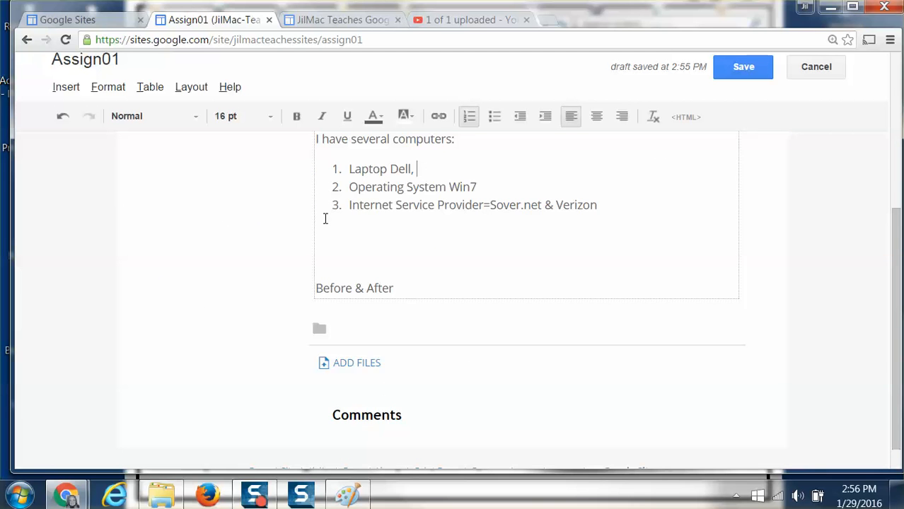
scroll(325, 216, up, 2)
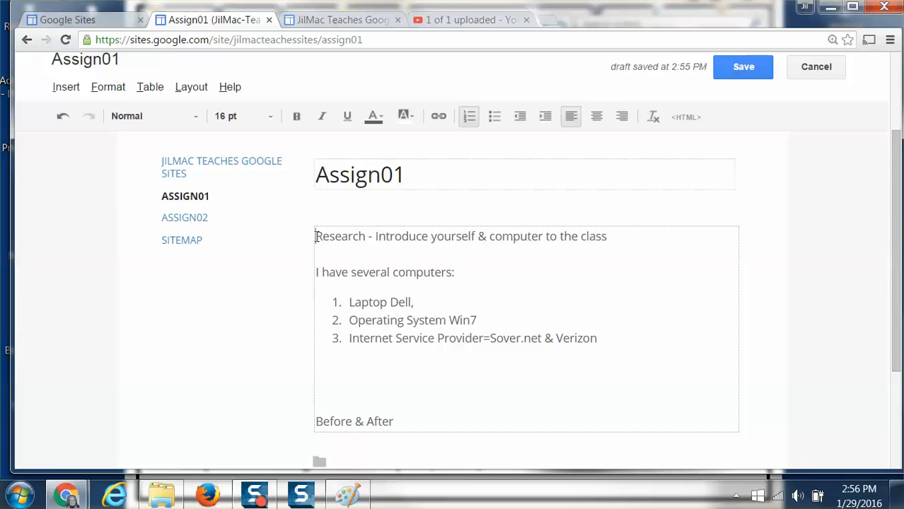
drag(315, 237, 368, 238)
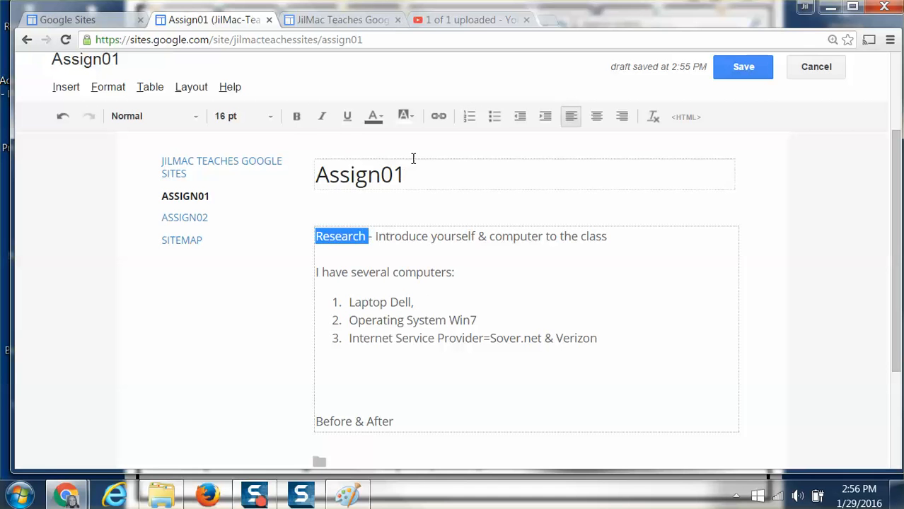
click(296, 117)
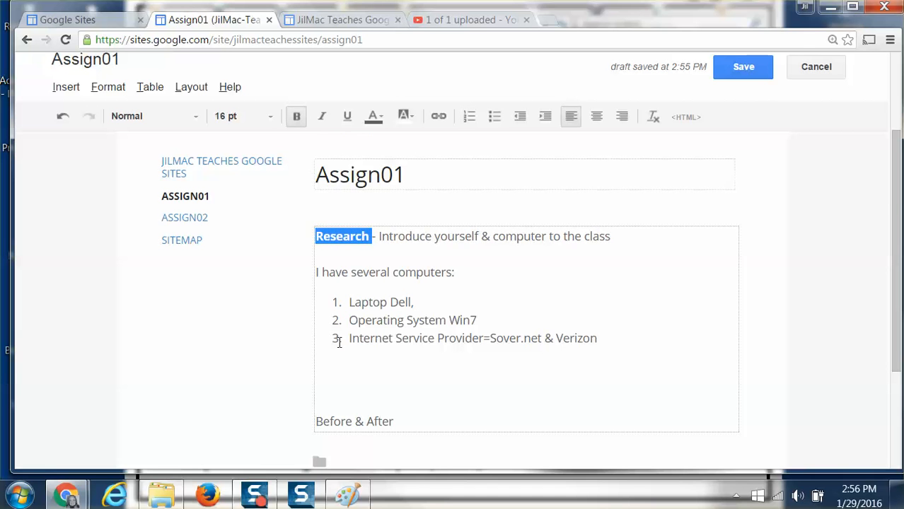
Remove the extra blank lines above "Before & After" and make that heading bold.
scroll(337, 338, down, 2)
click(318, 248)
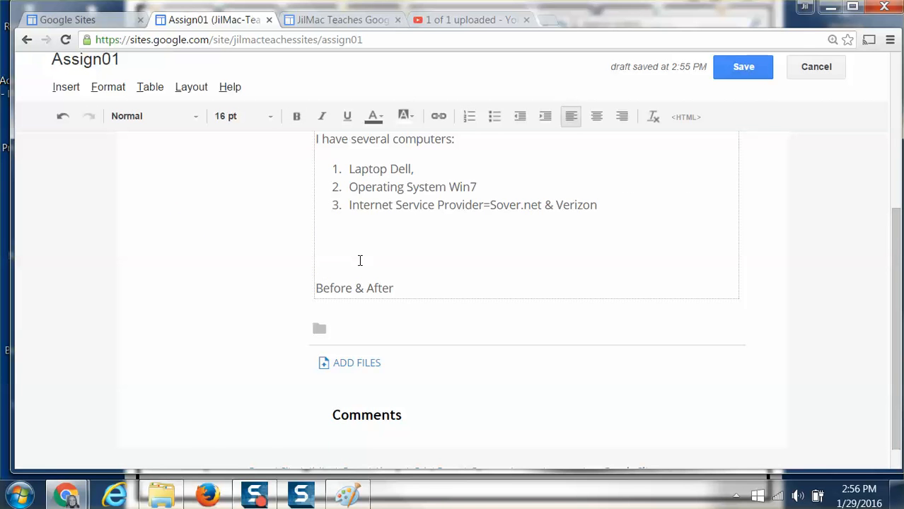
key(Delete)
key(Delete)
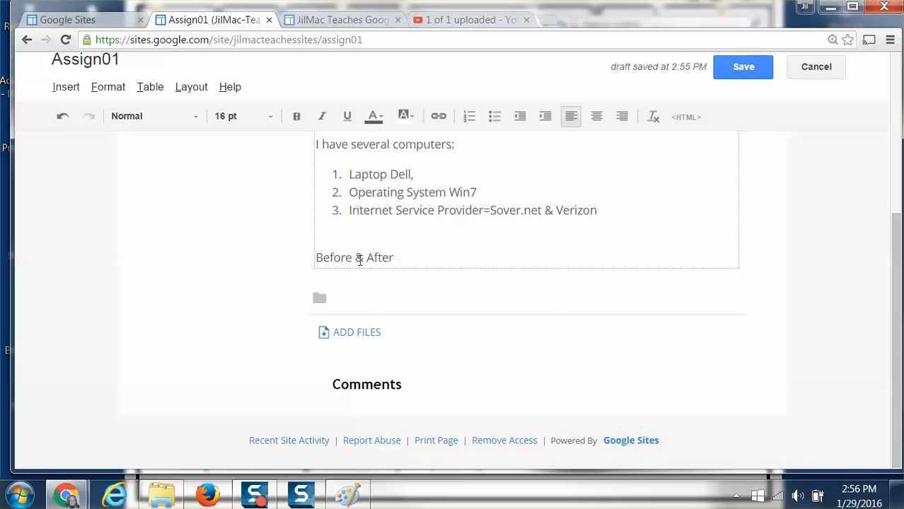
drag(402, 257, 292, 258)
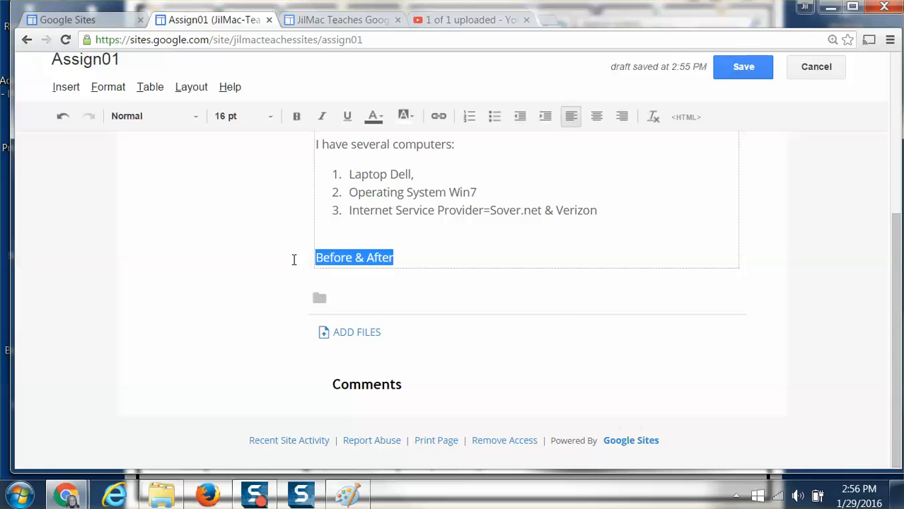
click(296, 116)
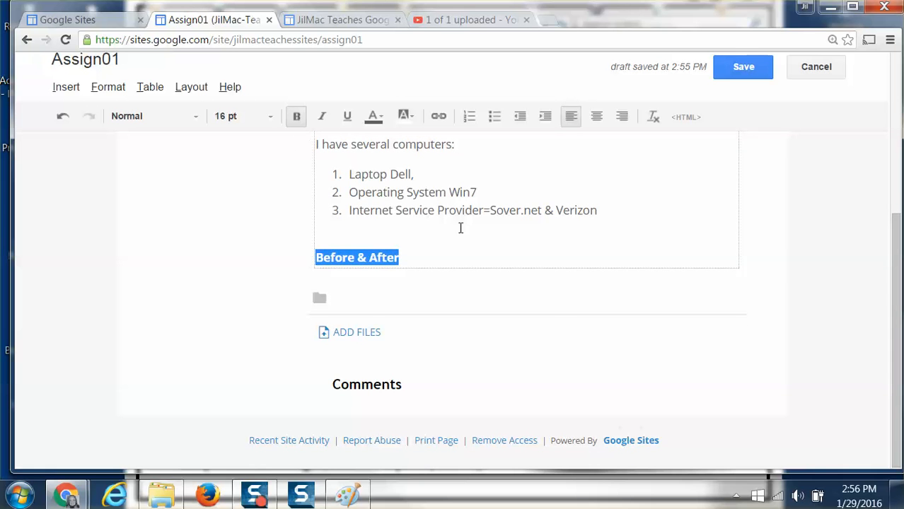
click(407, 257)
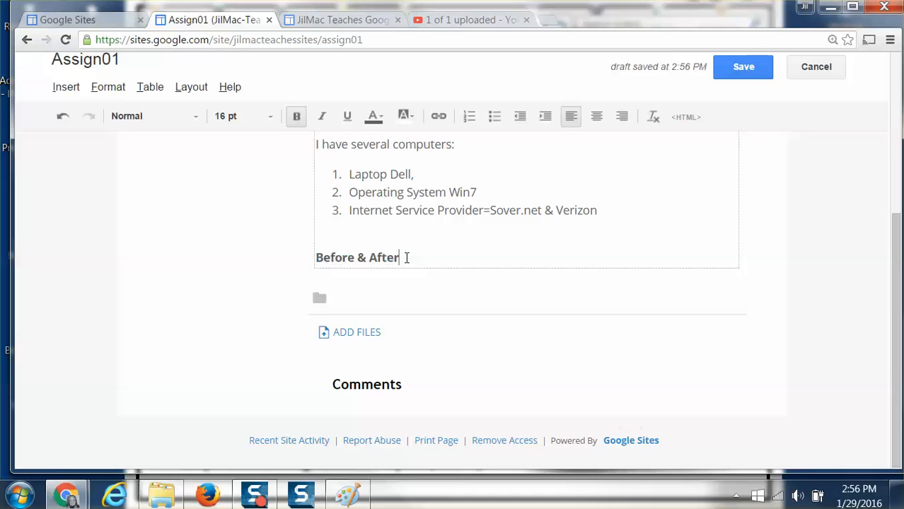
Add the lines "B+A 1", "B+A 2" and "B+A 3" below the "Before & After" heading.
key(Return)
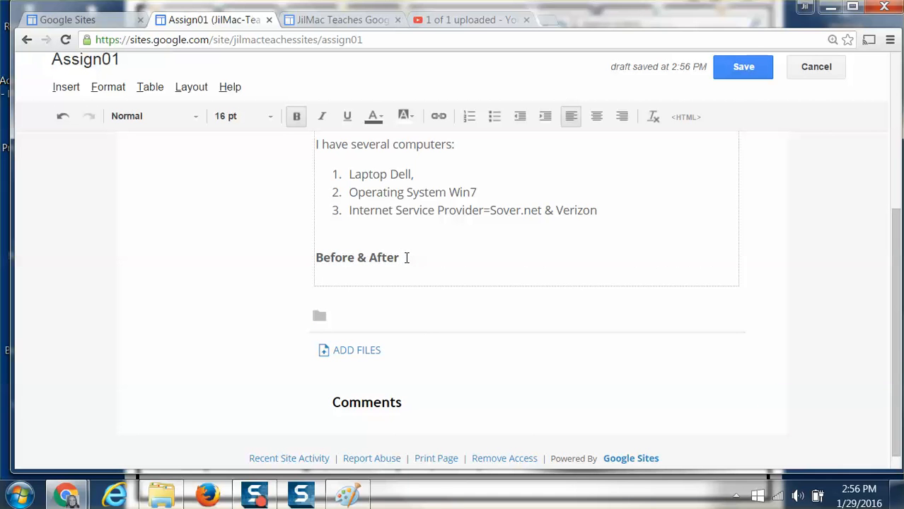
click(468, 118)
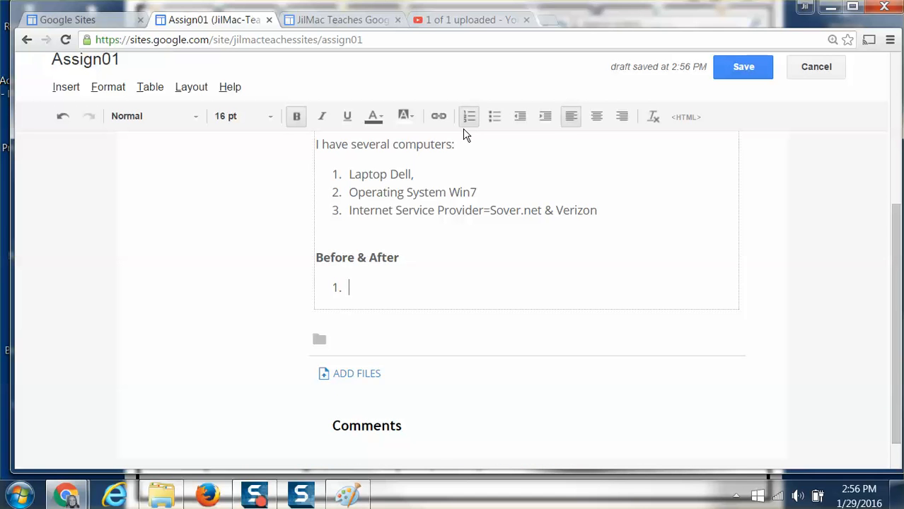
key(BackSpace)
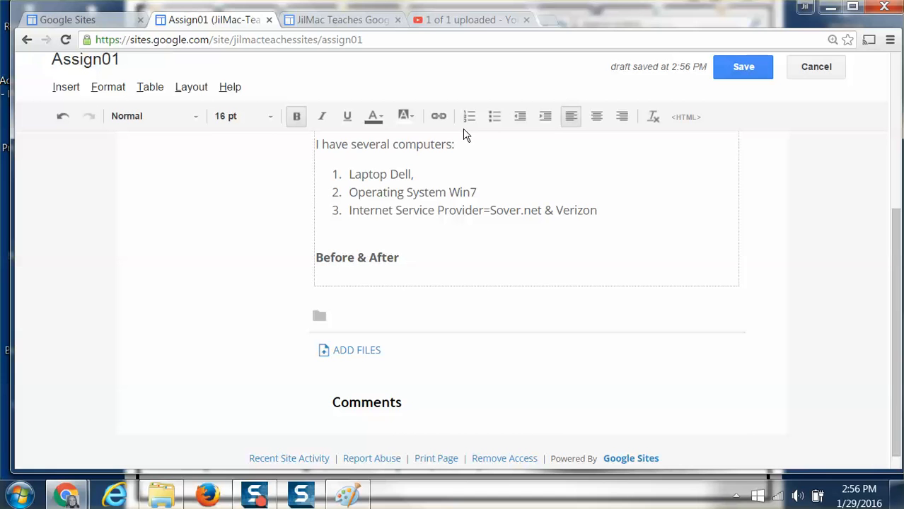
text(B+A 1)
key(Return)
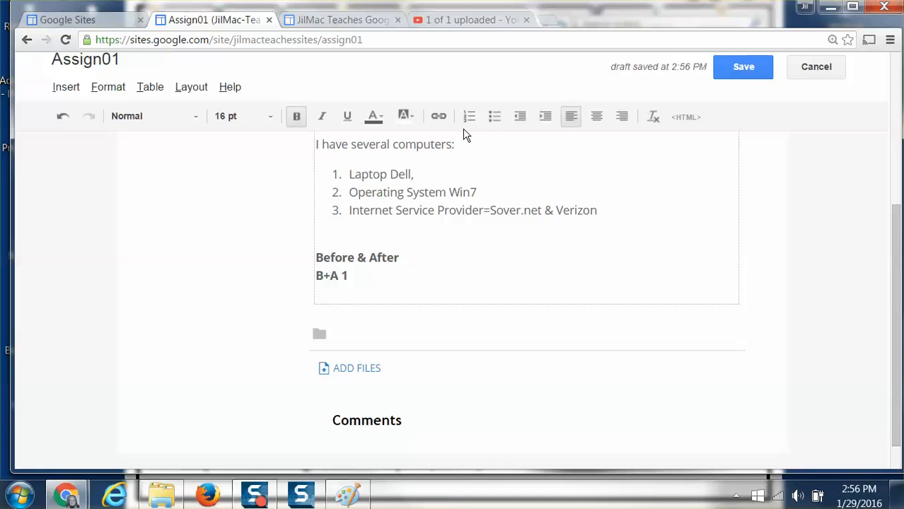
text(B+A 2)
key(BackSpace)
text(2)
key(Return)
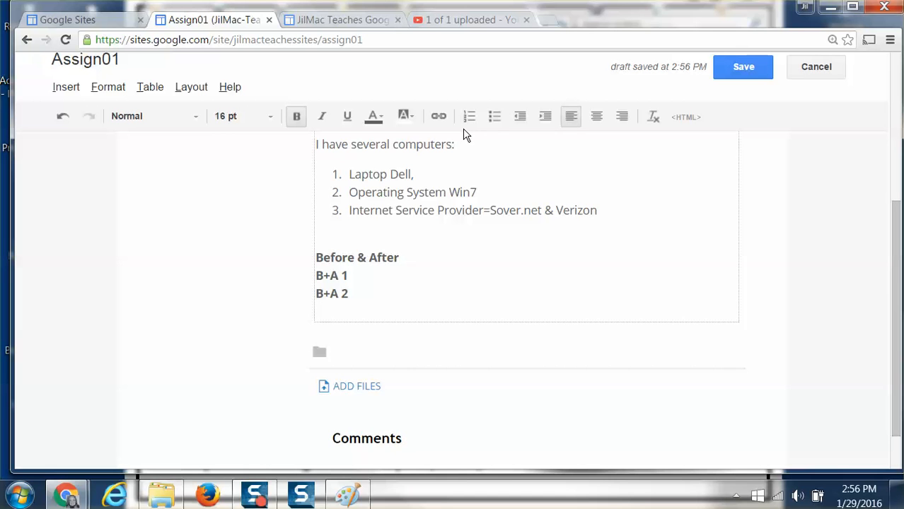
text(B+A3)
Remove the bold formatting from the three B+A lines and turn them into a numbered list.
key(Left)
key(Up)
key(Up)
key(Left)
key(Left)
key(Left)
key(Home)
key(shift+End)
key(shift+Down)
key(shift+Down)
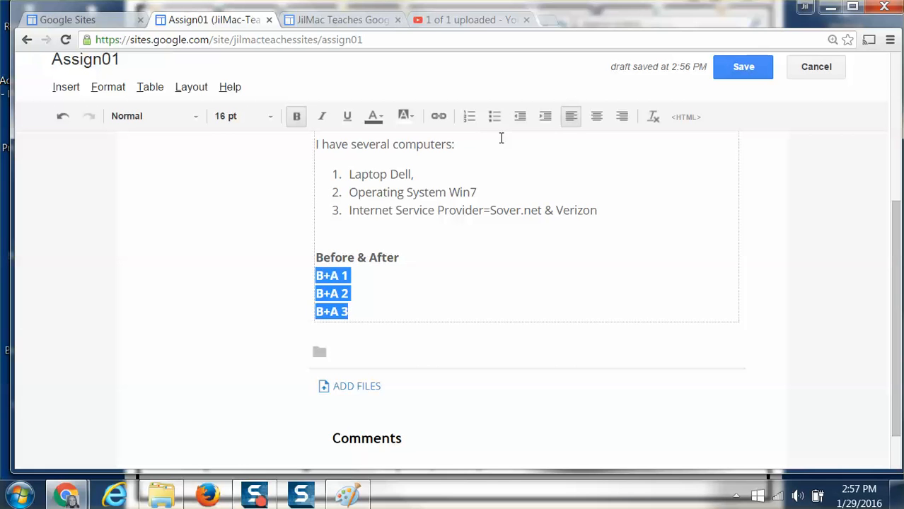
click(296, 116)
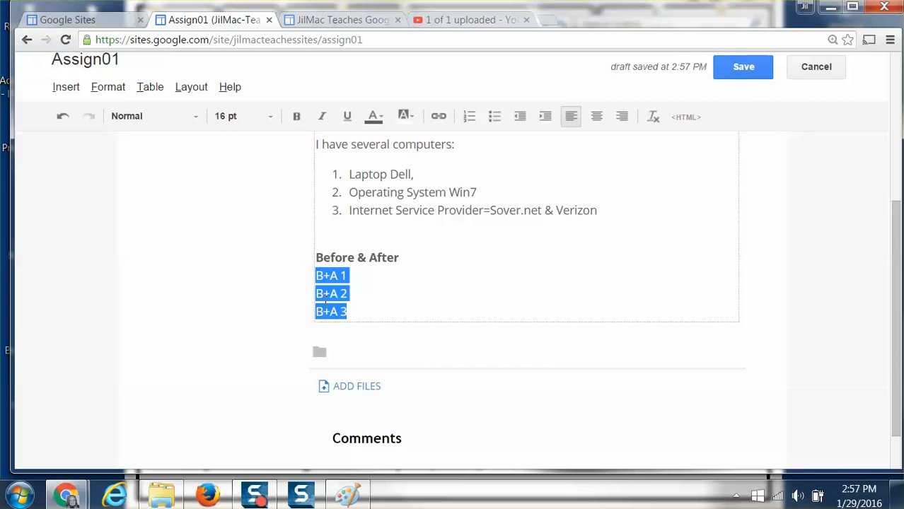
click(469, 118)
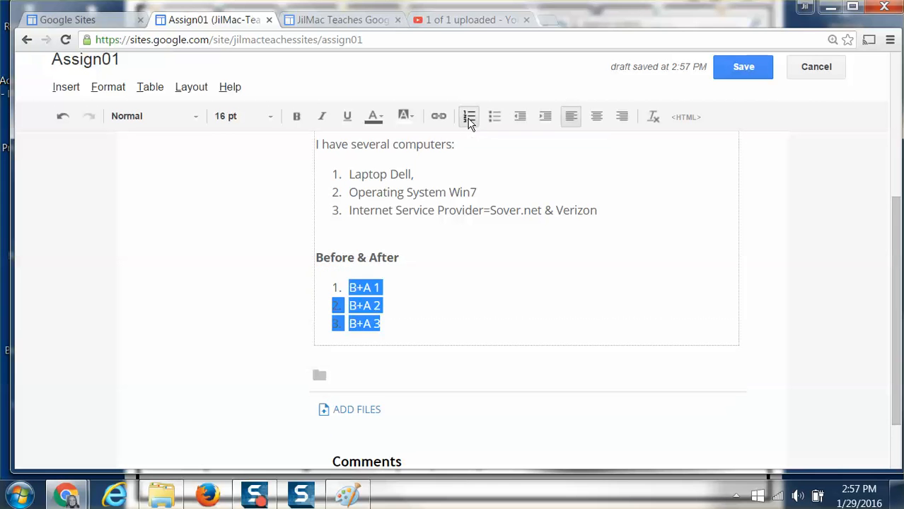
click(436, 286)
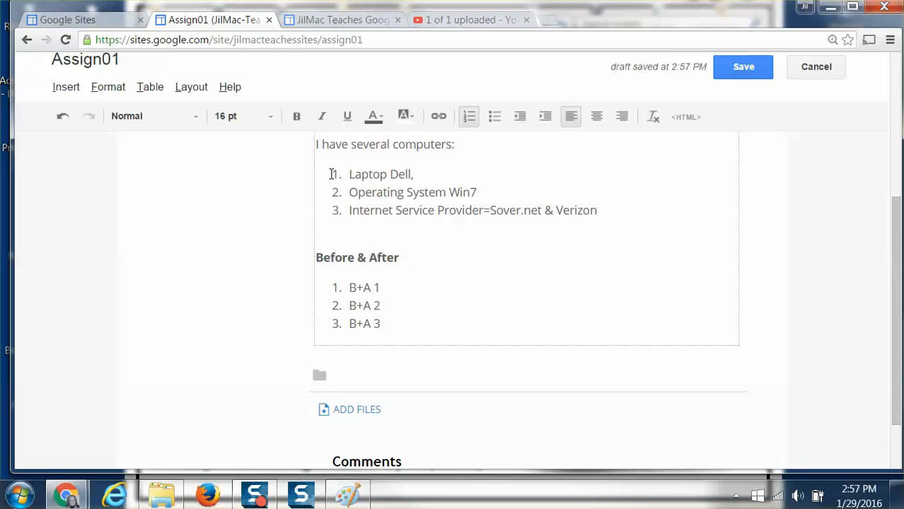
Change the three numbered items under "I have several computers:" to a bulleted list.
drag(337, 176, 598, 213)
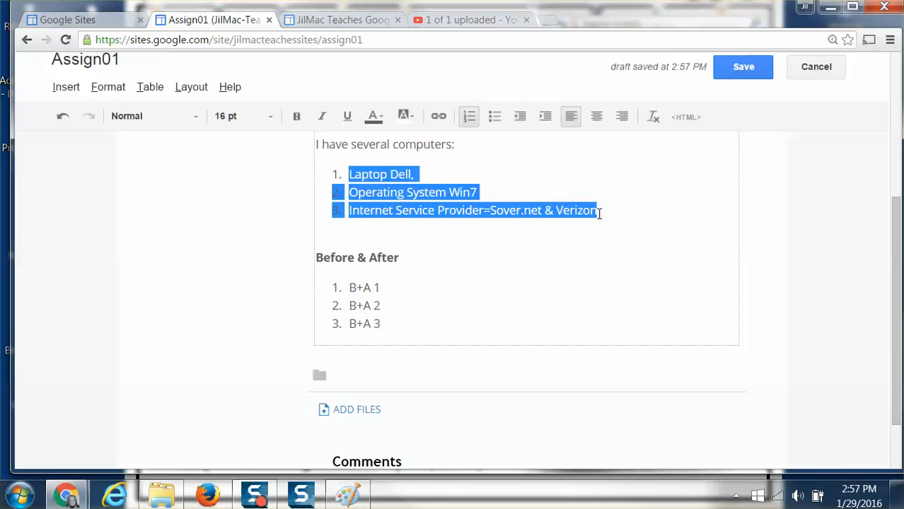
click(495, 121)
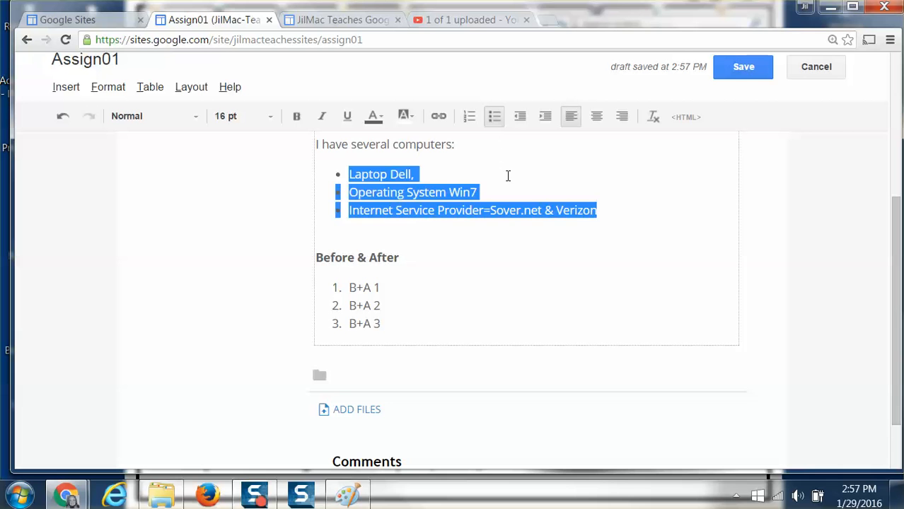
click(379, 238)
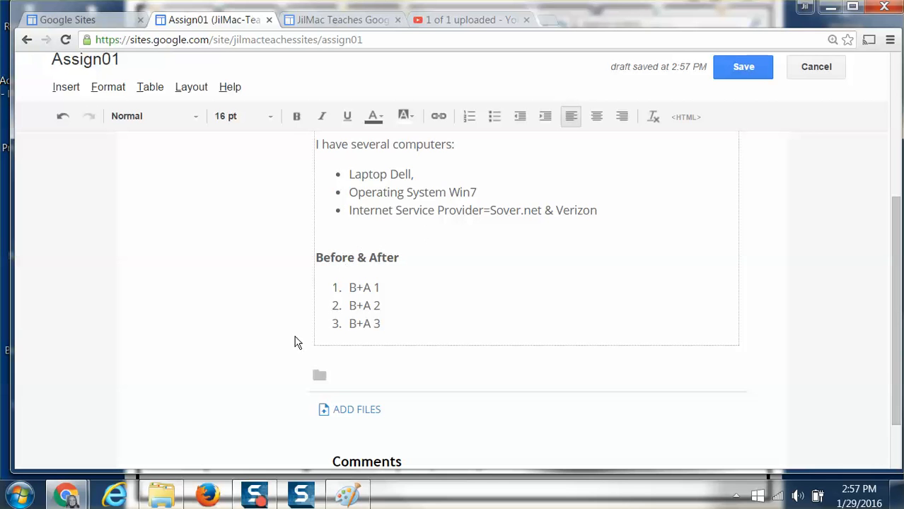
scroll(448, 298, up, 3)
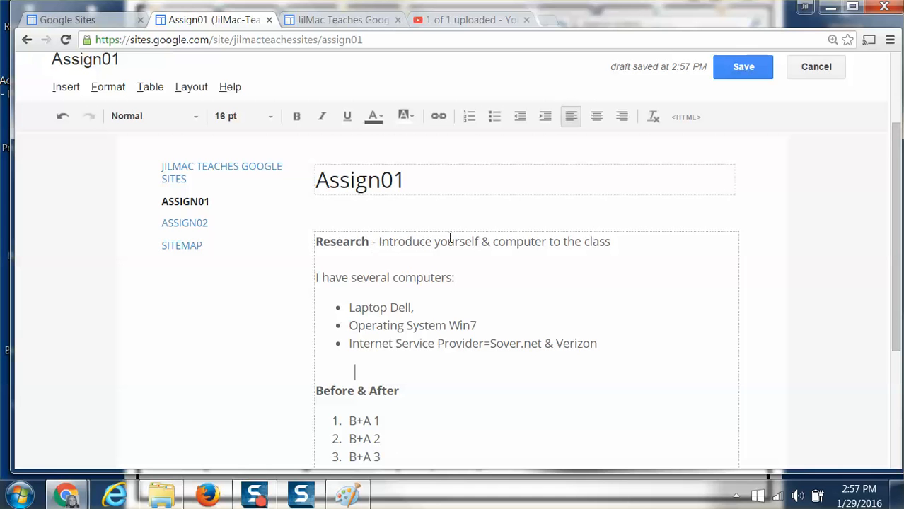
scroll(499, 258, down, 1)
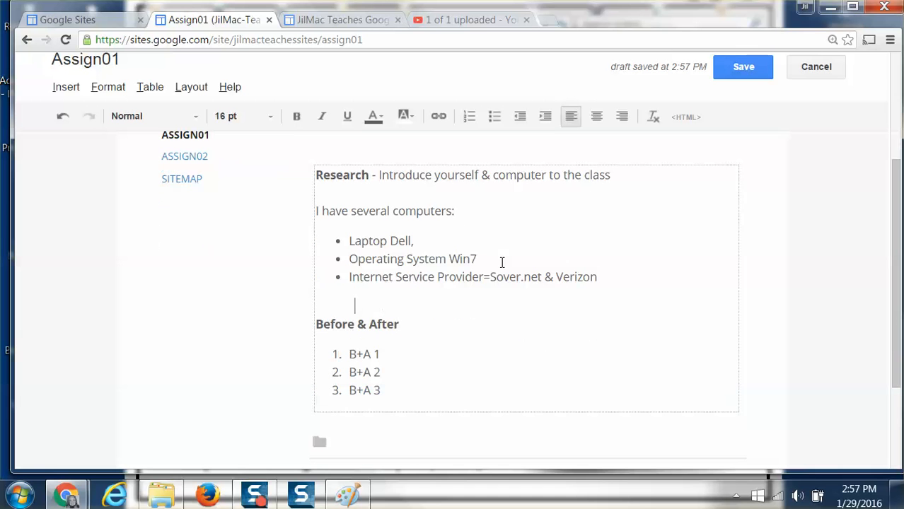
Open the page's HTML source and put the first list item on its own line below the opening <ul> tag.
click(683, 120)
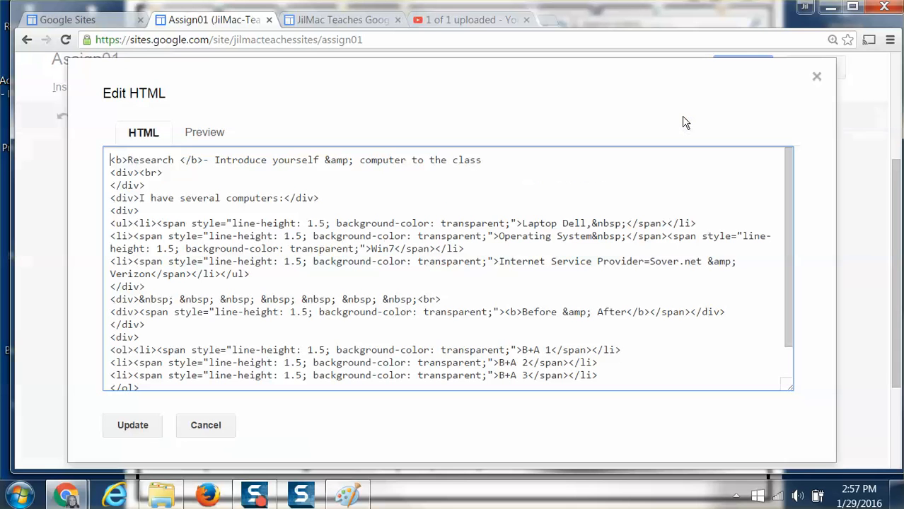
scroll(454, 180, down, 1)
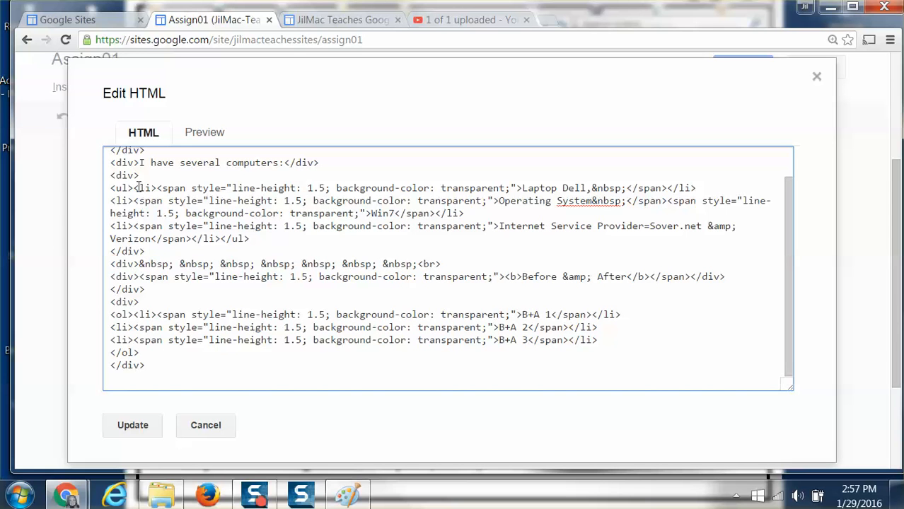
drag(140, 188, 230, 239)
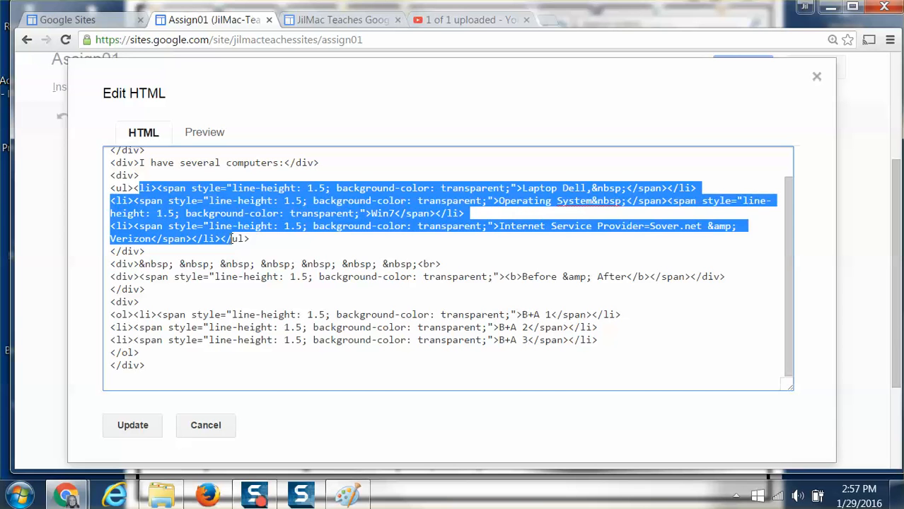
click(531, 176)
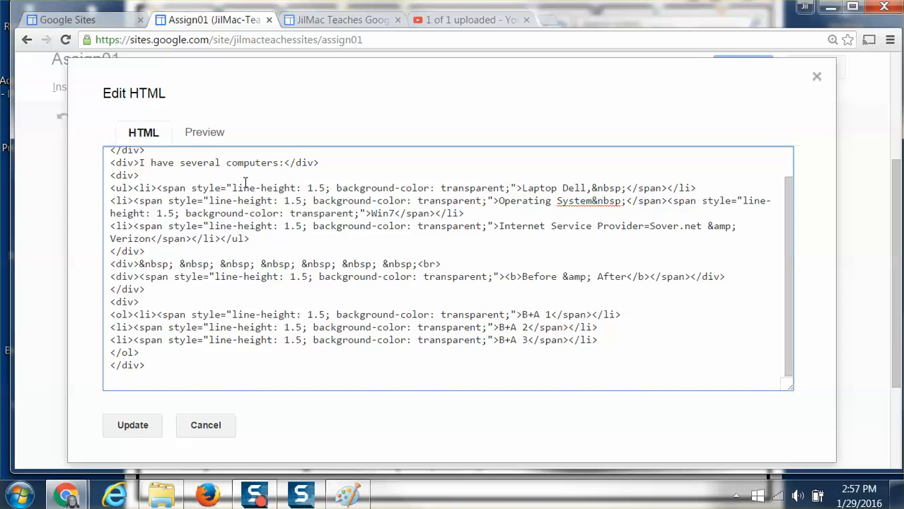
click(134, 188)
key(Return)
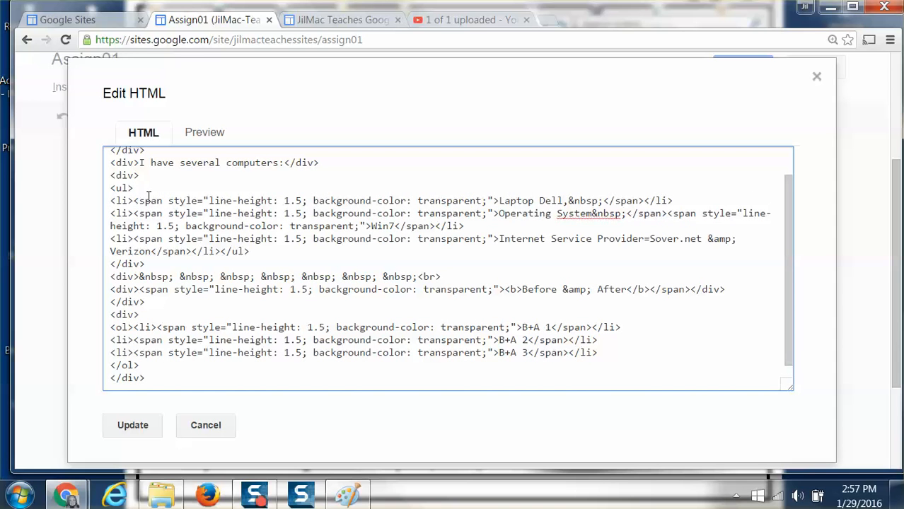
Delete the opening span tag with its line-height and background-color styling before "Laptop Dell" in the HTML.
key(Down)
key(Up)
key(Up)
key(Right)
key(Right)
key(Right)
key(Right)
key(shift+Right)
key(shift+Right)
key(shift+Right)
key(shift+Right)
key(shift+Right)
key(shift+Right)
key(shift+Right)
key(shift+Right)
key(shift+Right)
key(shift+Right)
key(shift+Right)
key(shift+Right)
key(shift+Right)
key(shift+Right)
key(shift+Right)
key(shift+Right)
key(shift+Right)
key(shift+Right)
key(shift+Right)
key(shift+Right)
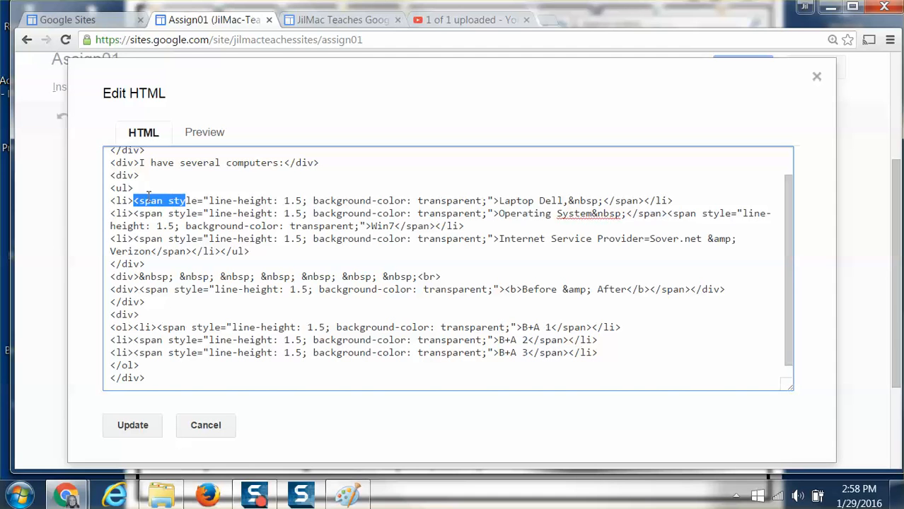
key(shift+Right)
key(shift+Right)
key(shift+Right)
key(shift+Right)
key(shift+Right)
key(shift+Right)
key(shift+Right)
key(shift+Right)
key(shift+Right)
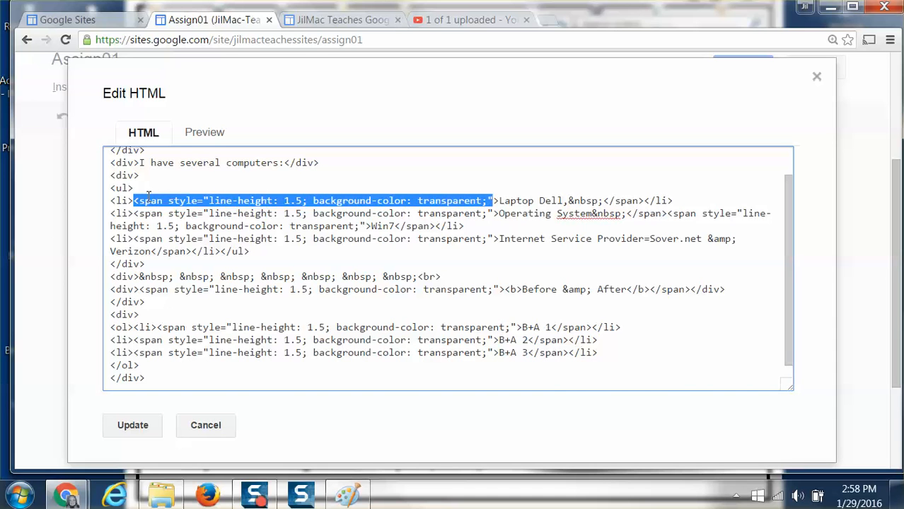
key(Delete)
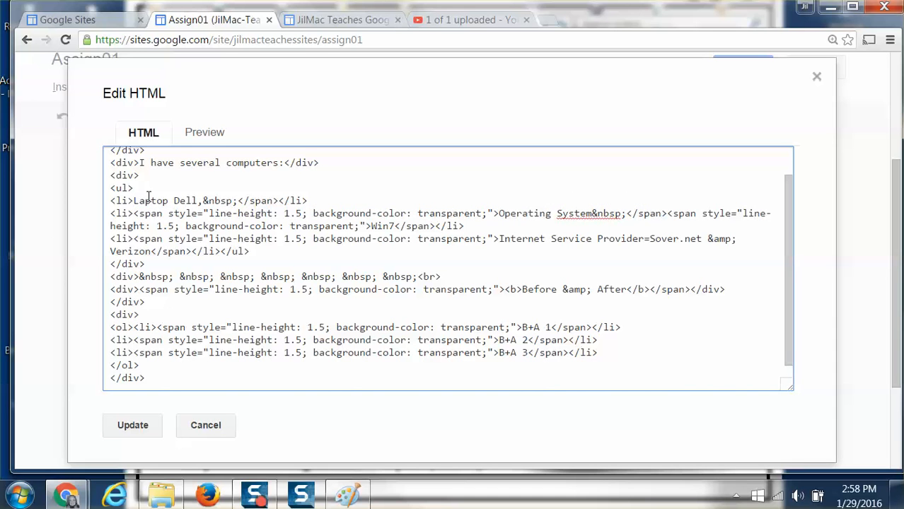
Delete the opening styled span tag before "Operating System" in the HTML.
key(shift+Right)
key(shift+Right)
key(shift+Right)
key(shift+Right)
key(shift+Right)
key(shift+Right)
key(shift+Right)
key(shift+Right)
key(shift+Right)
key(shift+Right)
key(shift+Right)
key(shift+Right)
key(shift+Right)
key(shift+Right)
key(shift+Right)
key(shift+Right)
key(shift+Right)
key(shift+Right)
key(shift+Right)
key(shift+Right)
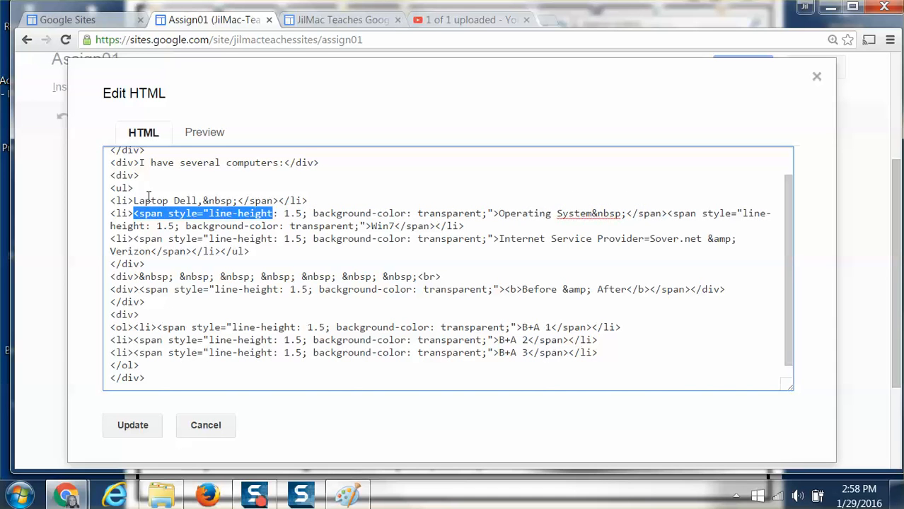
key(shift+Right)
key(shift+Right)
key(shift+Right)
key(shift+Right)
key(shift+Right)
key(shift+Right)
key(shift+Right)
key(shift+Right)
key(shift+Right)
key(shift+Right)
key(shift+Right)
key(shift+Right)
key(shift+Right)
key(shift+Right)
key(shift+Right)
key(shift+Right)
key(shift+Right)
key(shift+Right)
key(shift+Right)
key(shift+Right)
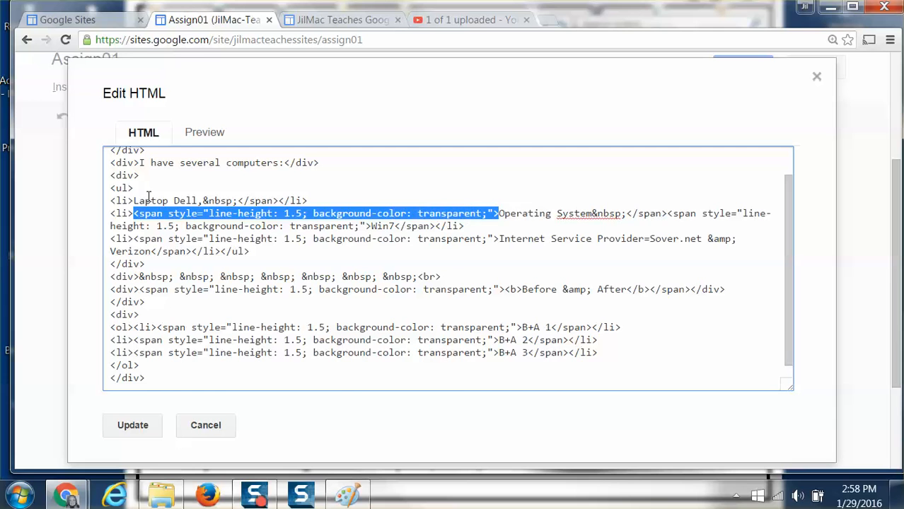
key(Delete)
Delete the opening styled span tag before "Internet Service Provider" in the HTML.
key(shift+Right)
key(shift+Right)
key(shift+Right)
key(shift+Right)
key(shift+Right)
key(shift+Right)
key(shift+Right)
key(shift+Right)
key(shift+Right)
key(shift+Right)
key(shift+Right)
key(shift+Right)
key(shift+Right)
key(shift+Right)
key(shift+Right)
key(shift+Right)
key(shift+Right)
key(shift+Right)
key(shift+Right)
key(shift+Right)
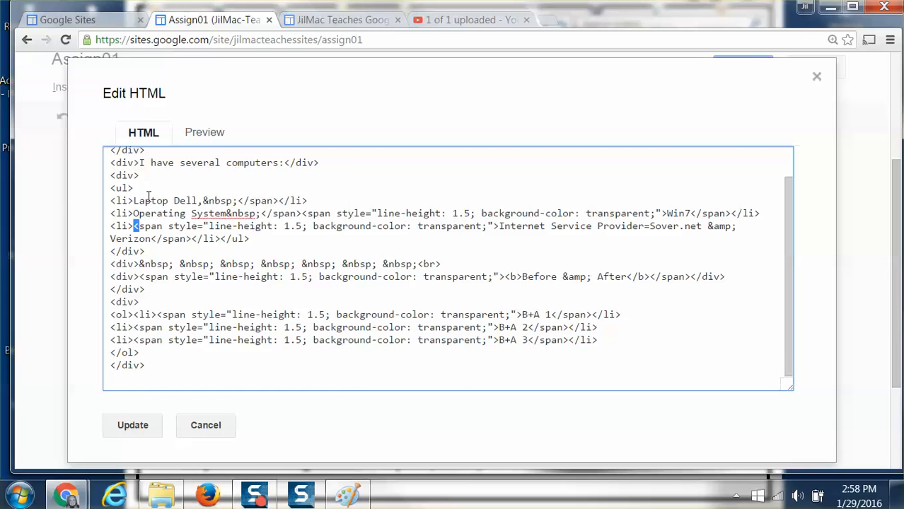
key(shift+Right)
key(shift+Right)
key(shift+Right)
key(shift+Right)
key(shift+Right)
key(shift+Right)
key(shift+Right)
key(shift+Right)
key(shift+Right)
key(shift+Right)
key(shift+Right)
key(shift+Right)
key(shift+Right)
key(shift+Right)
key(shift+Right)
key(shift+Right)
key(shift+Right)
key(shift+Right)
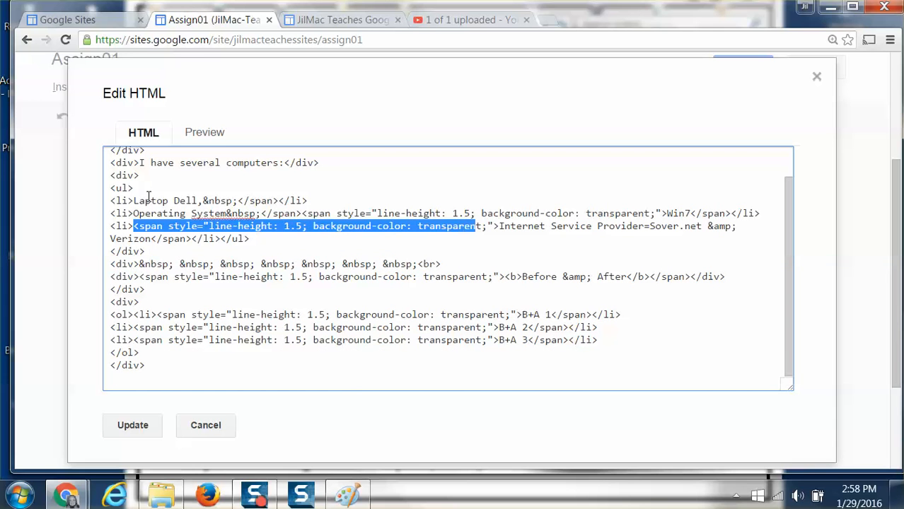
key(Delete)
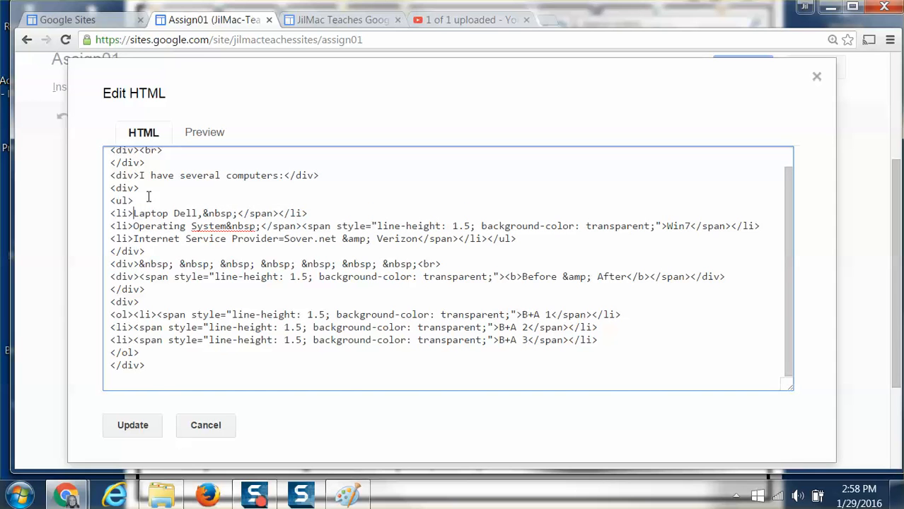
Delete the comma, the &nbsp; code and the closing </span> tag after "Laptop Dell" in the HTML.
key(Right)
key(Right)
key(Right)
key(Delete)
key(Delete)
key(Delete)
key(Delete)
key(Delete)
key(Delete)
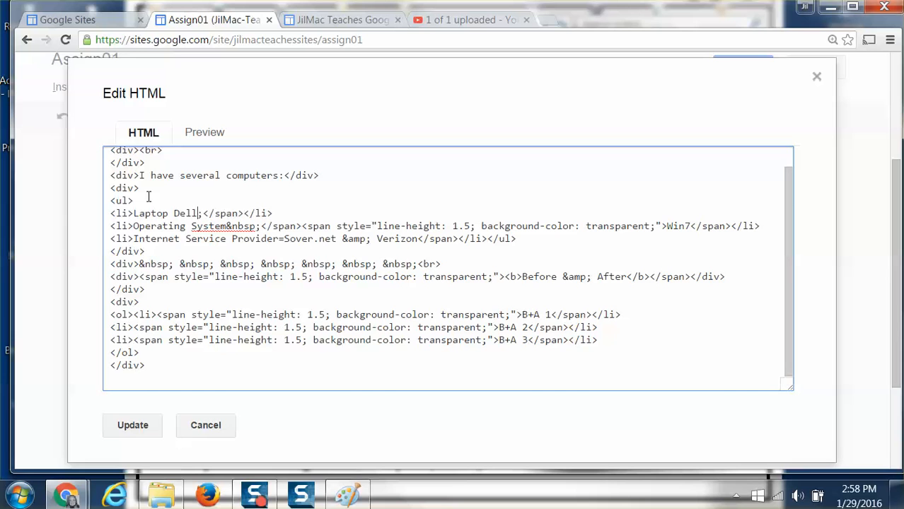
key(Delete)
key(Delete)
key(Delete)
key(Delete)
key(Delete)
key(Delete)
key(Delete)
key(Down)
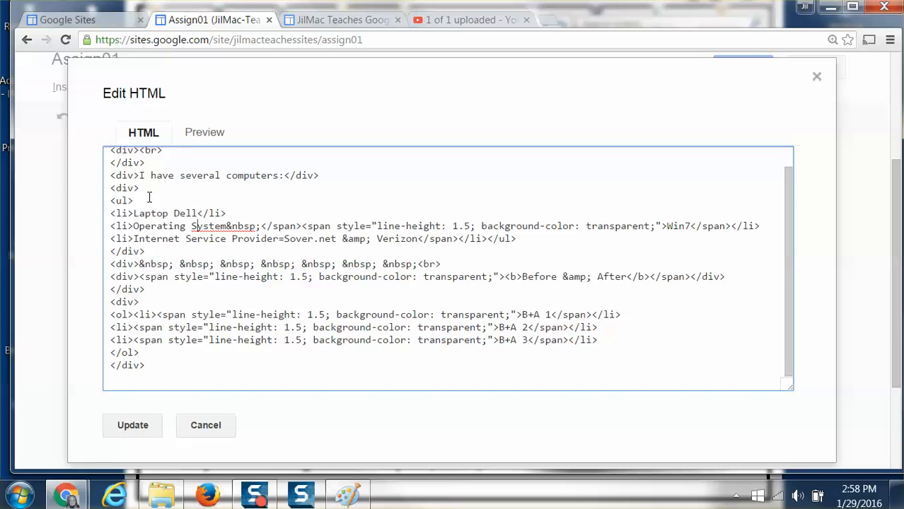
Delete the &nbsp; code, the span tags and "Win7" between "Operating System" and its closing </li> in the HTML.
key(Up)
key(ctrl+Right)
key(shift+Right)
key(shift+Right)
key(shift+Right)
key(shift+Right)
key(shift+Right)
key(shift+Right)
key(shift+Right)
key(shift+Right)
key(shift+Right)
key(shift+Right)
key(shift+Right)
key(shift+Right)
key(shift+Right)
key(shift+Right)
key(shift+Right)
key(shift+Right)
key(shift+Right)
key(shift+Right)
key(shift+Right)
key(shift+Right)
key(shift+Right)
key(shift+Right)
key(shift+Right)
key(shift+Right)
key(shift+Right)
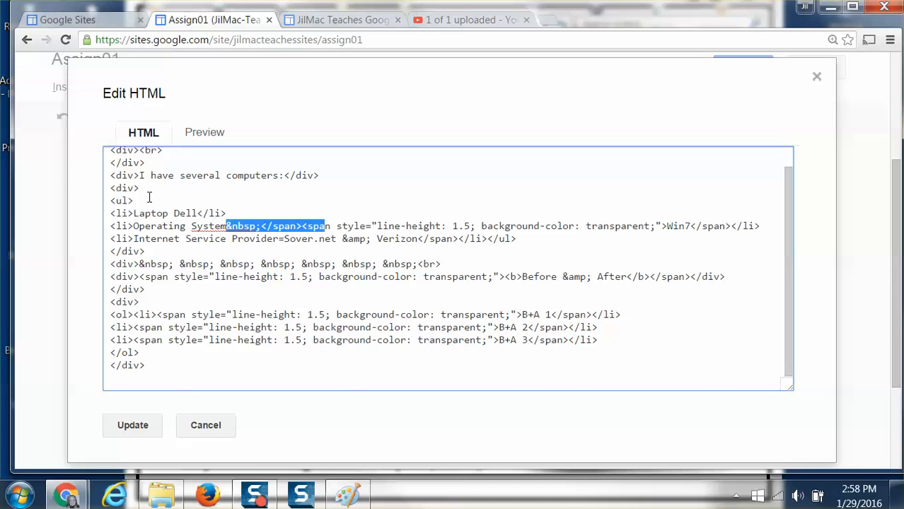
key(shift+Right)
key(shift+Right)
key(shift+Right)
key(shift+Right)
key(shift+Right)
key(shift+Right)
key(shift+Right)
key(shift+Right)
key(shift+Right)
key(shift+Right)
key(shift+Right)
key(shift+Right)
key(shift+Right)
key(shift+Right)
key(shift+Right)
key(shift+Right)
key(shift+Right)
key(shift+Right)
key(shift+Right)
key(shift+Right)
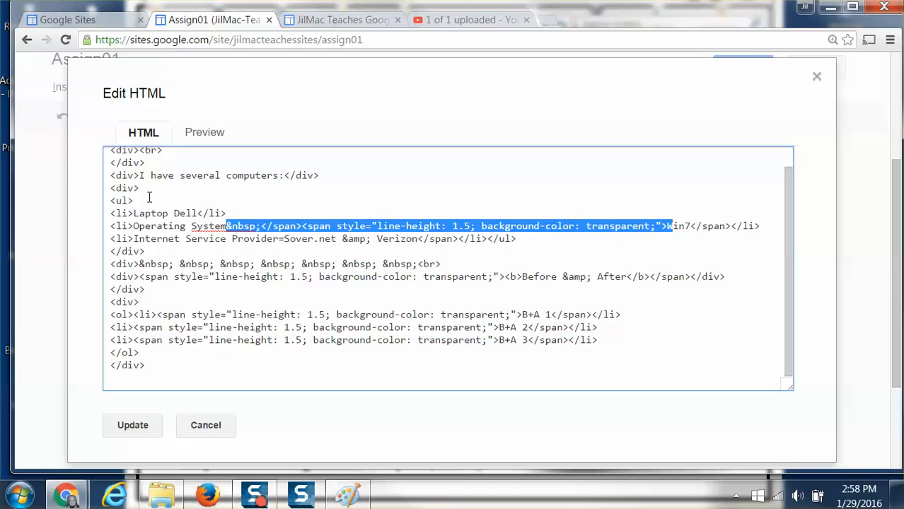
key(Delete)
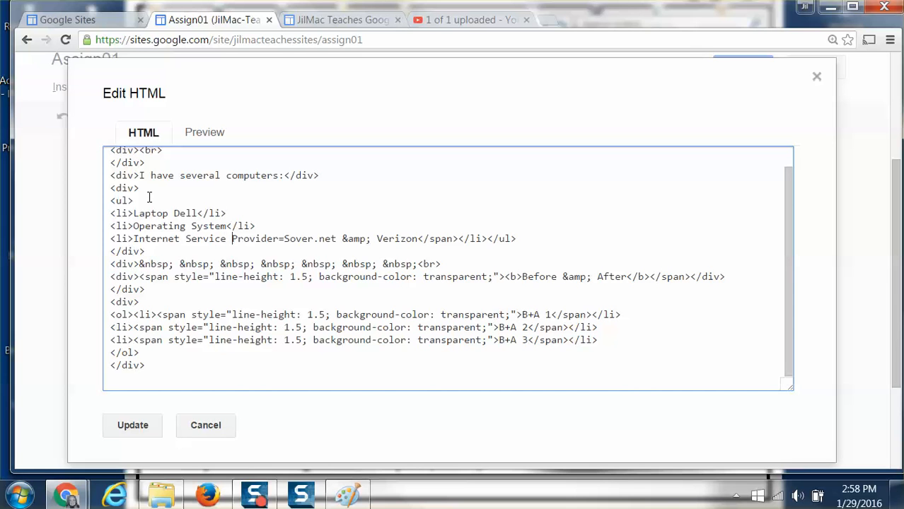
Delete the closing </span> tag after "Verizon" and move the closing </ul> tag onto its own line.
key(Right)
key(Right)
key(Right)
key(Right)
key(Right)
key(Right)
key(Right)
key(Right)
key(Right)
key(Right)
key(Right)
key(Right)
key(Right)
key(Right)
key(Right)
key(Right)
key(Right)
key(Left)
key(Delete)
key(Delete)
key(Delete)
key(Delete)
key(Delete)
key(Delete)
key(Delete)
key(Return)
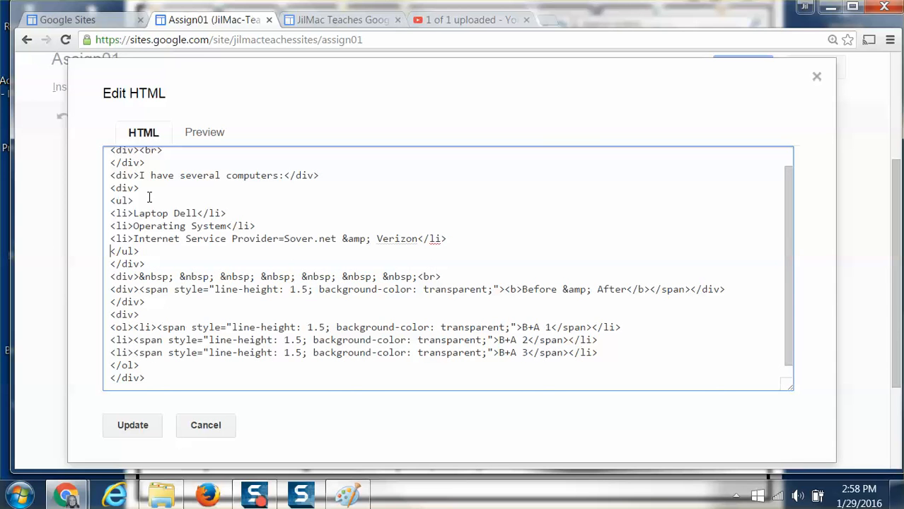
Indent the three <li> lines of the unordered list by two spaces each.
click(111, 214)
click(111, 226)
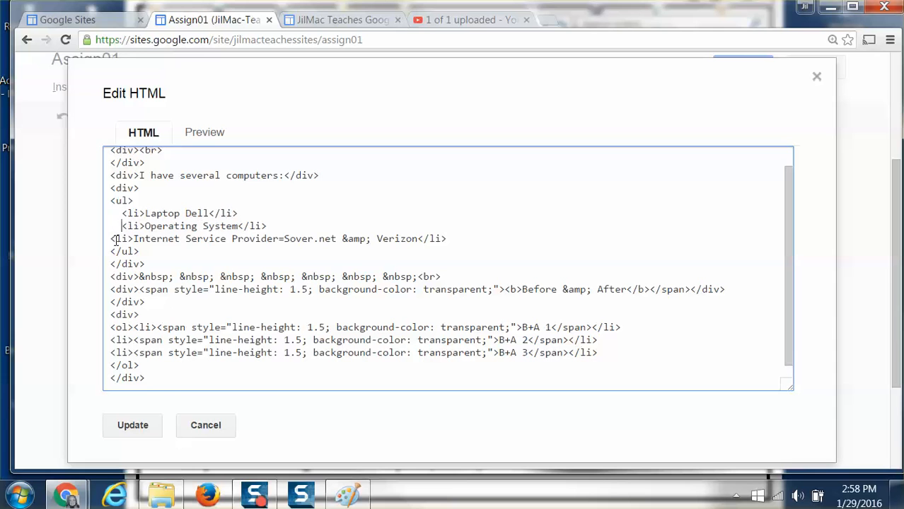
click(111, 239)
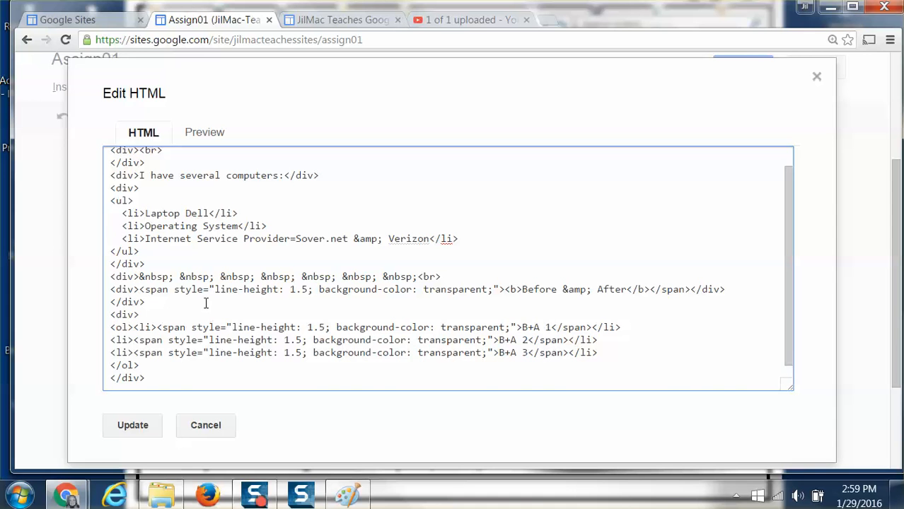
Check the block from <ul> to </ul> and apply the edited HTML to the Assign01 page.
scroll(175, 372, down, 2)
scroll(145, 354, up, 1)
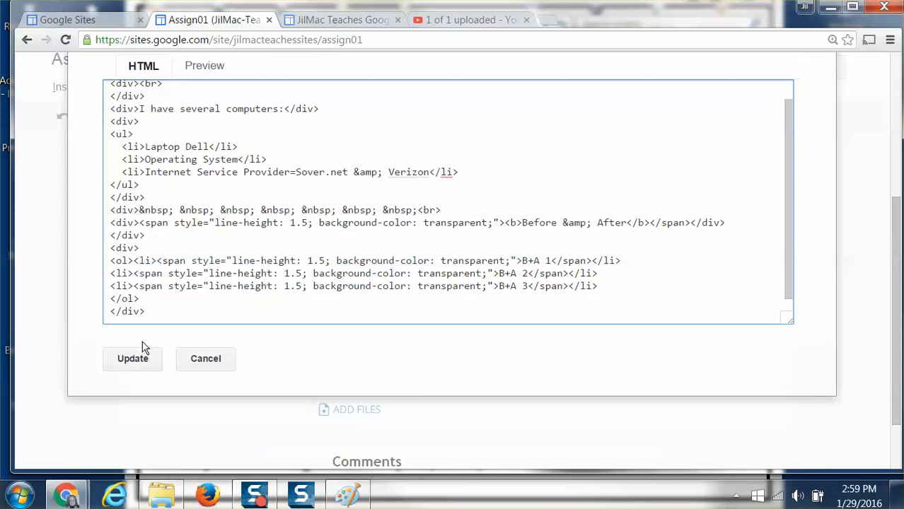
drag(111, 134, 154, 184)
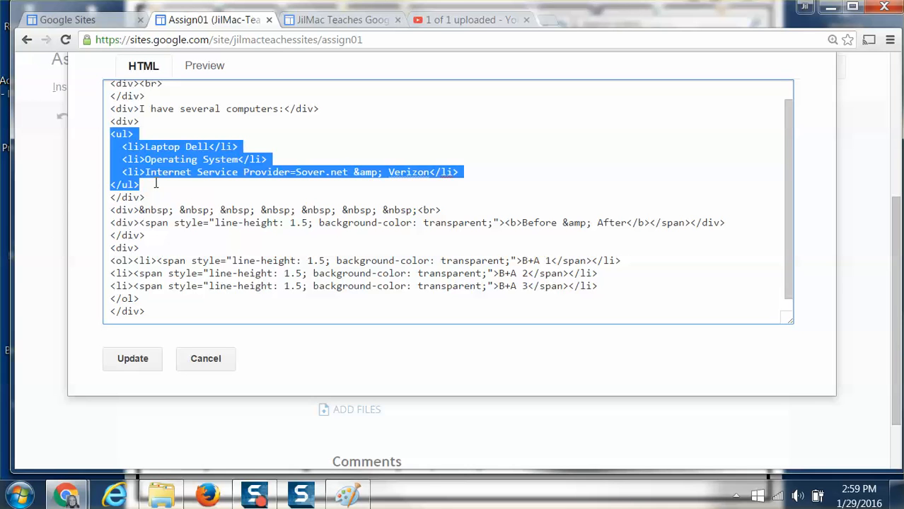
click(133, 359)
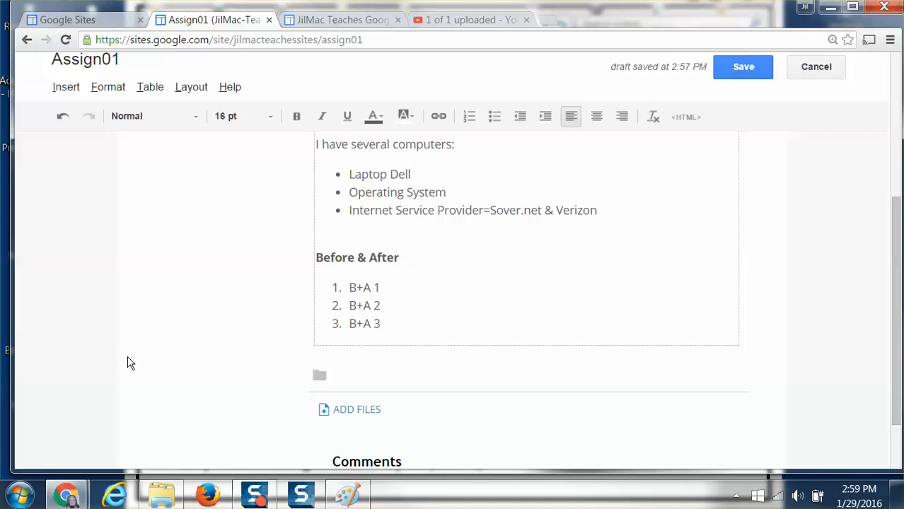
Reopen Assign01's HTML source, review the tags of the unordered list, and return to the page editor.
scroll(501, 273, up, 1)
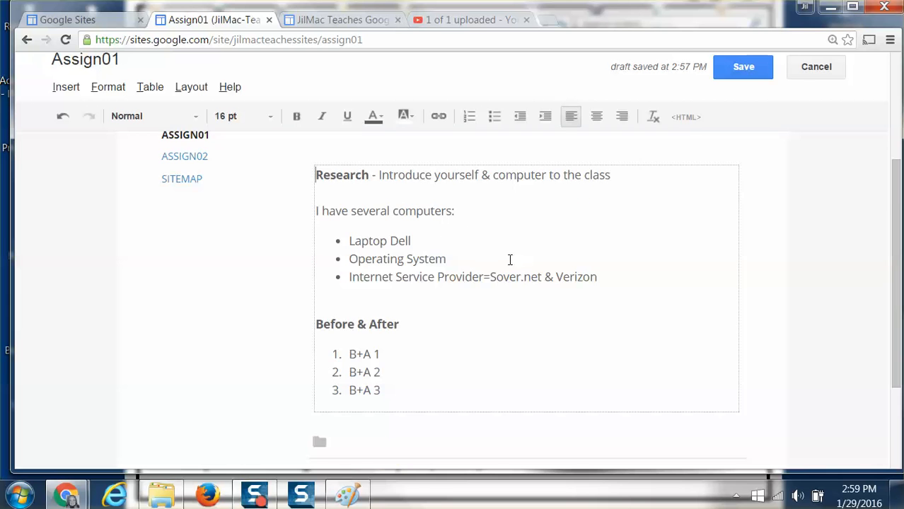
click(685, 116)
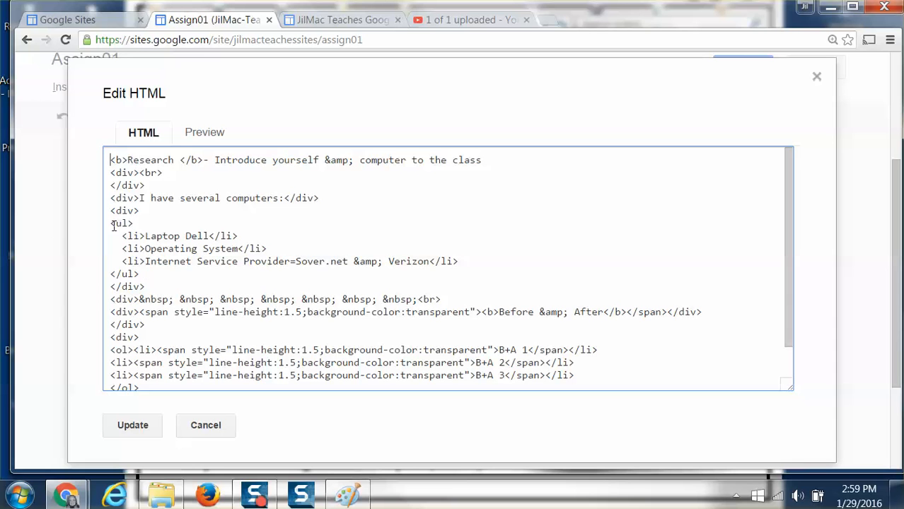
drag(111, 225, 146, 274)
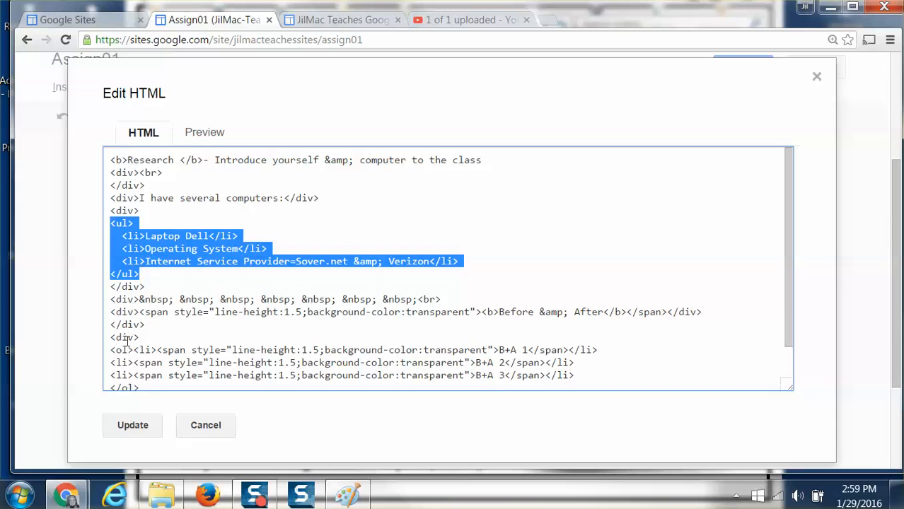
click(130, 427)
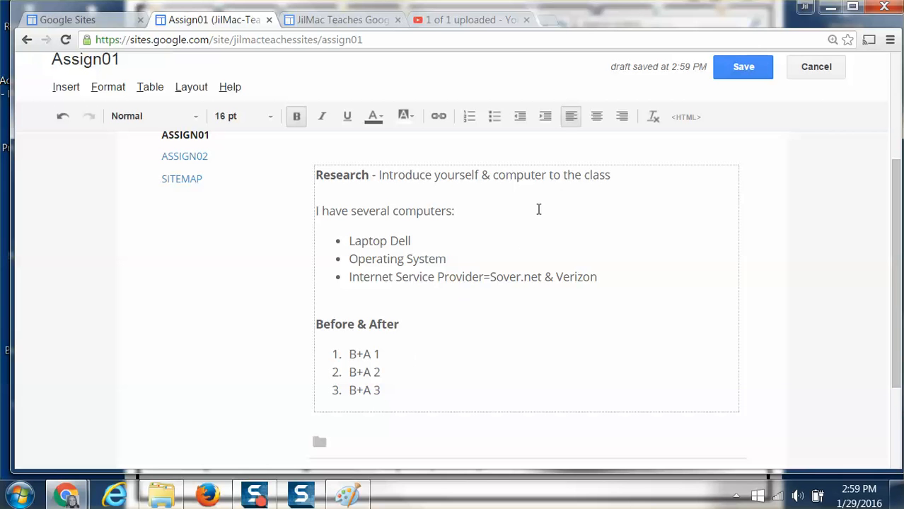
Save the Assign01 page and look over the published content.
click(741, 67)
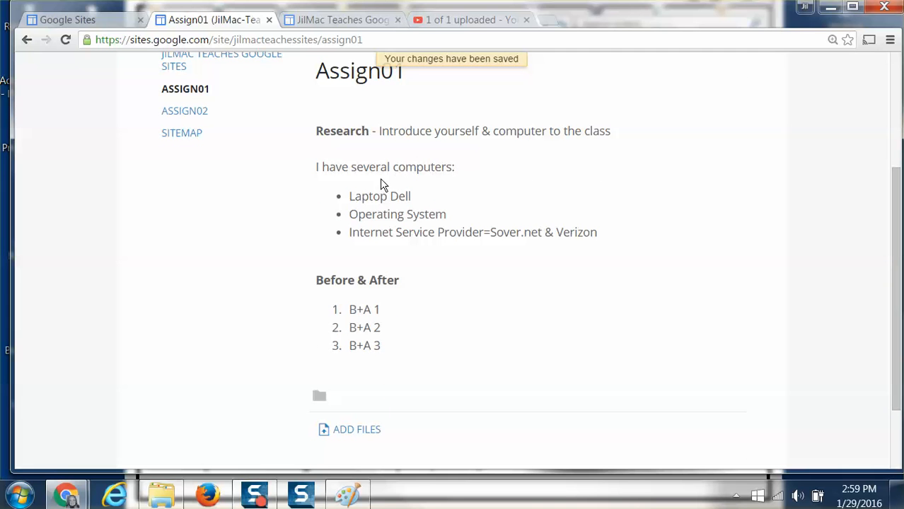
scroll(456, 193, up, 3)
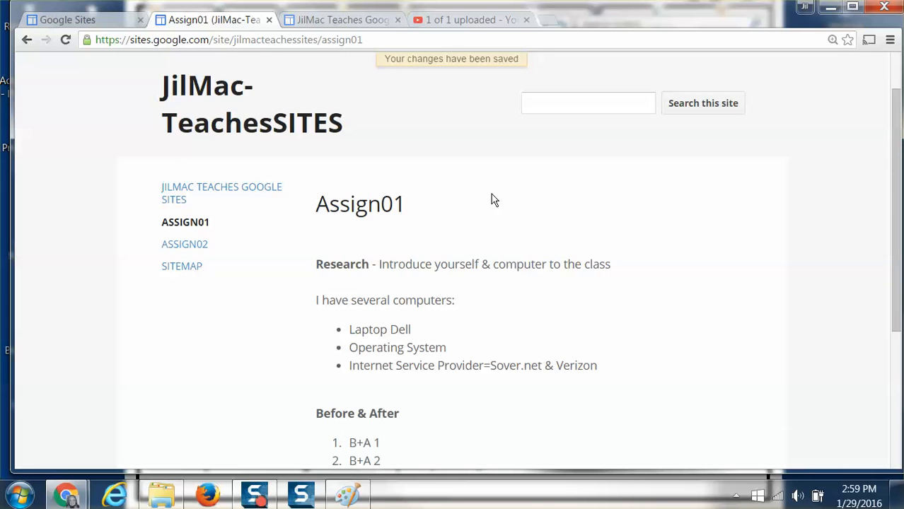
scroll(438, 248, down, 2)
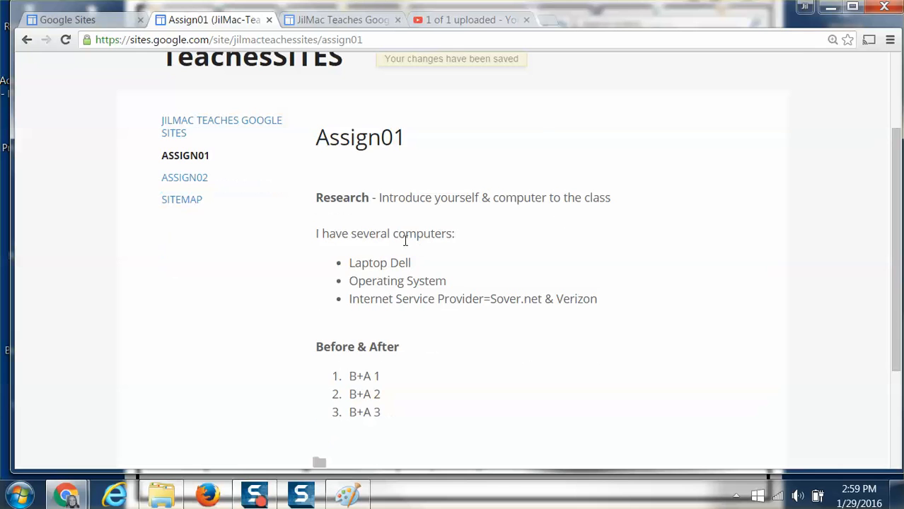
Copy all of Assign01's body text, from "Research" through "B+A 3", and paste it into the body of the Assign02 page.
drag(316, 198, 408, 423)
key(ctrl+c)
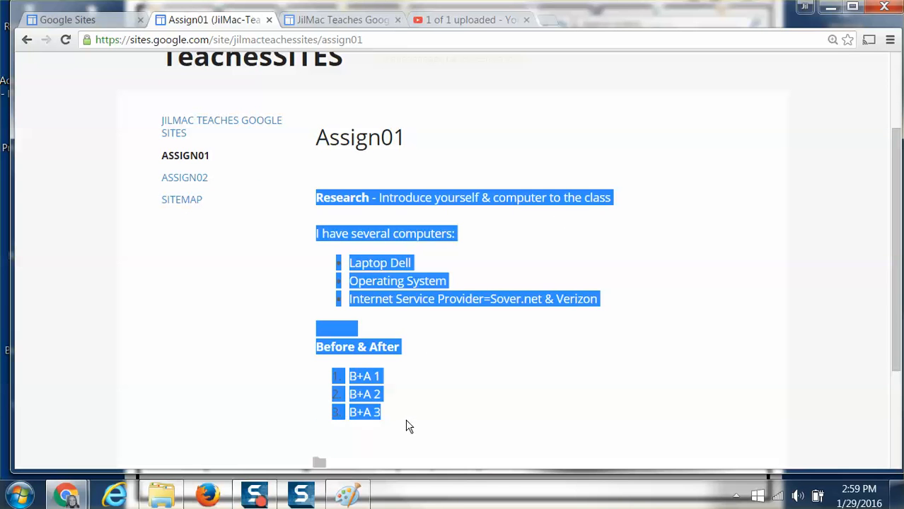
scroll(287, 274, up, 4)
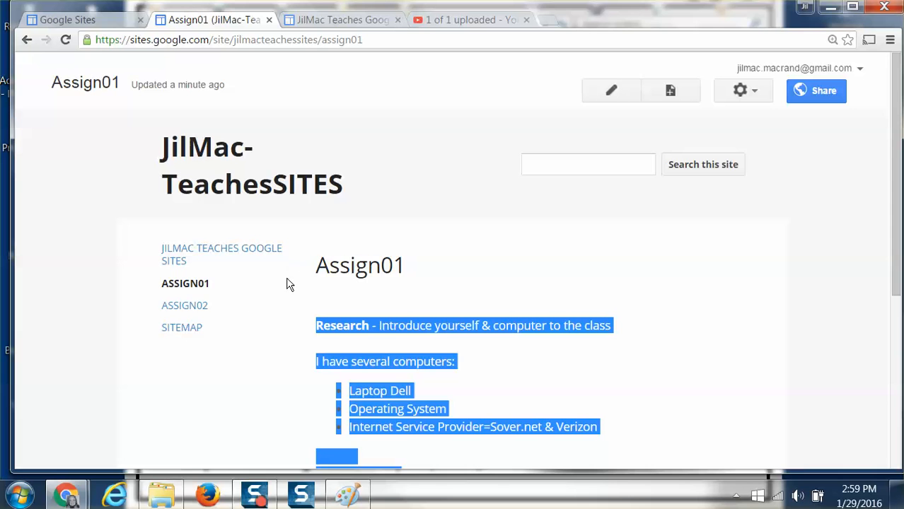
click(183, 307)
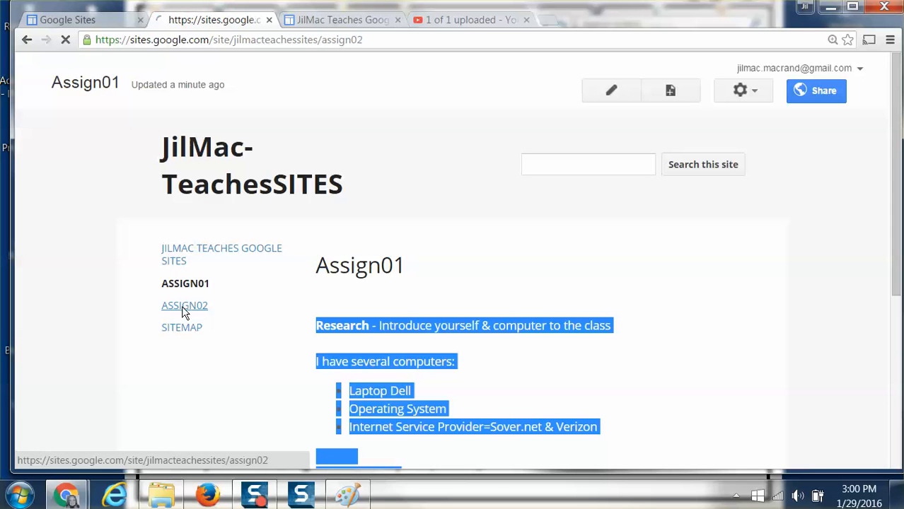
click(610, 93)
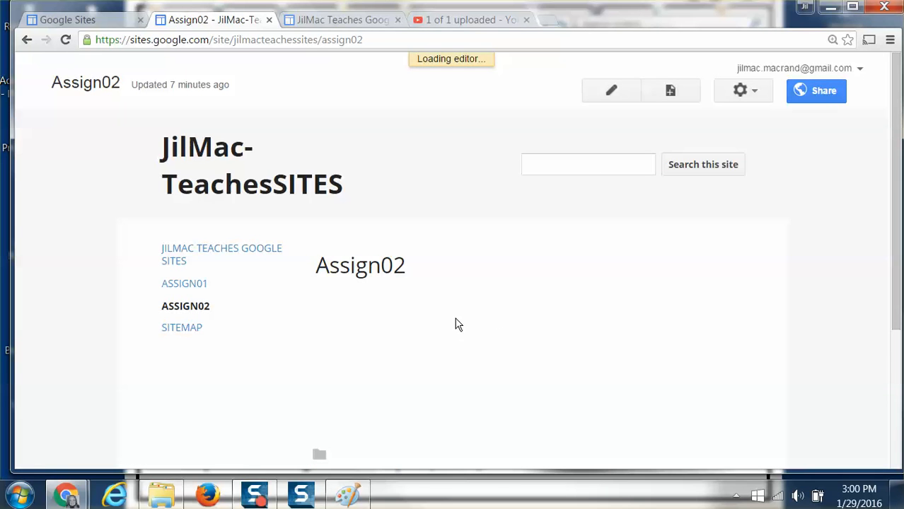
scroll(429, 330, down, 4)
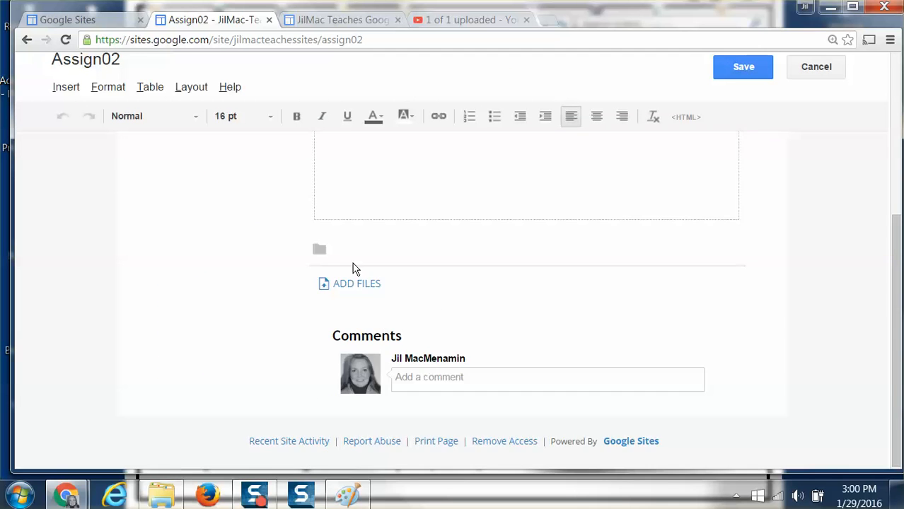
scroll(354, 266, up, 2)
click(351, 259)
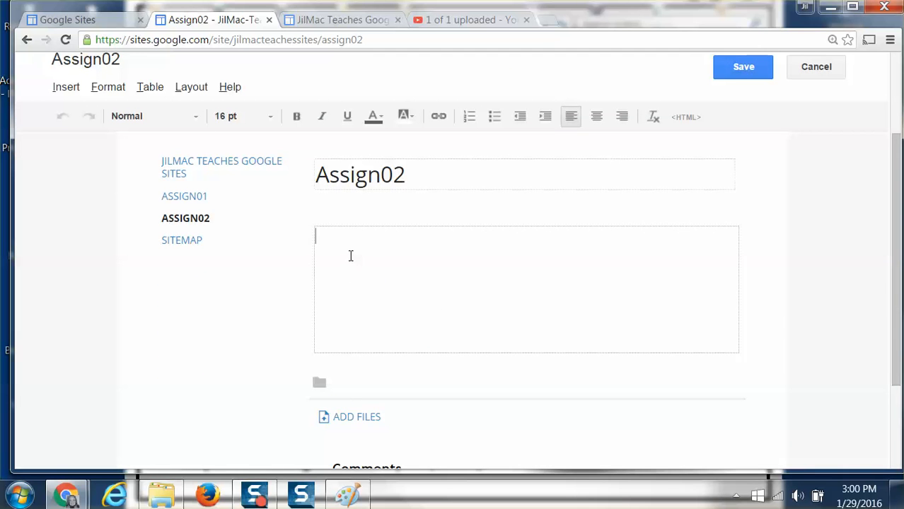
key(ctrl+v)
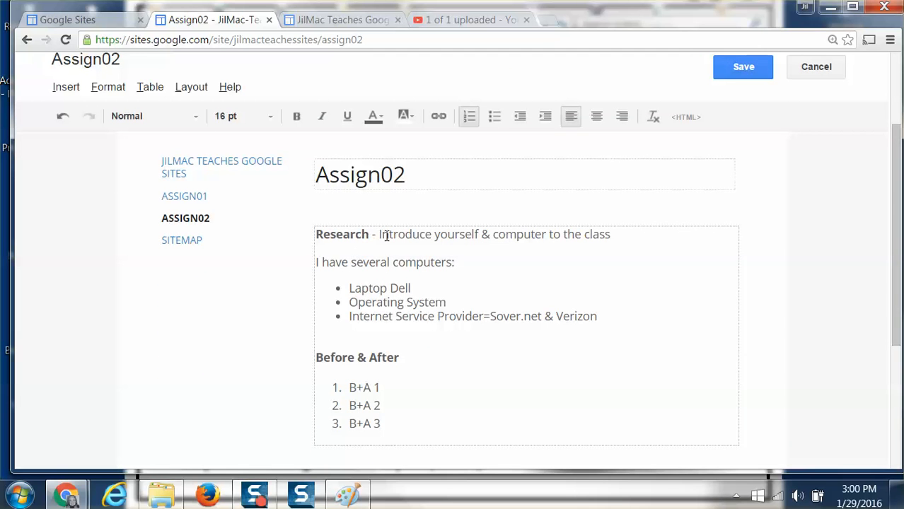
Delete the text after "Research -" on Assign02, from "Introduce yourself" through the end of the computer bullet list.
drag(379, 234, 603, 316)
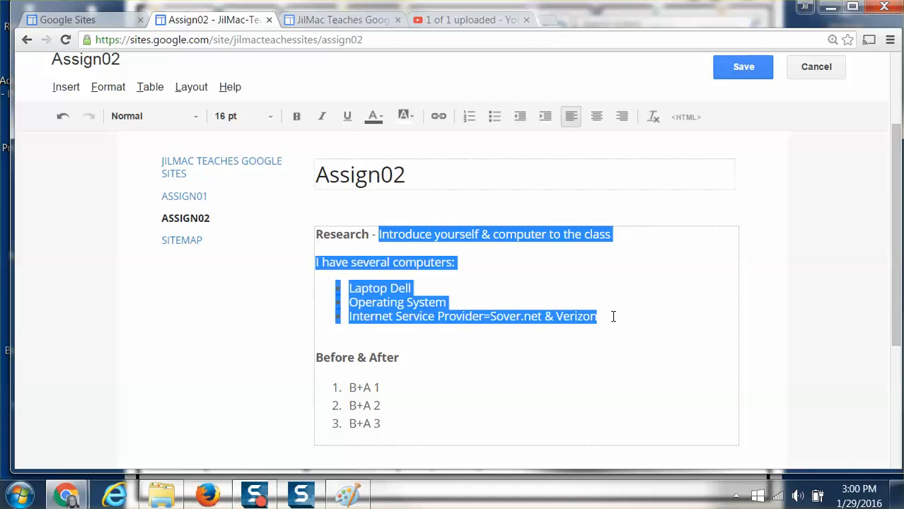
key(Delete)
key(Return)
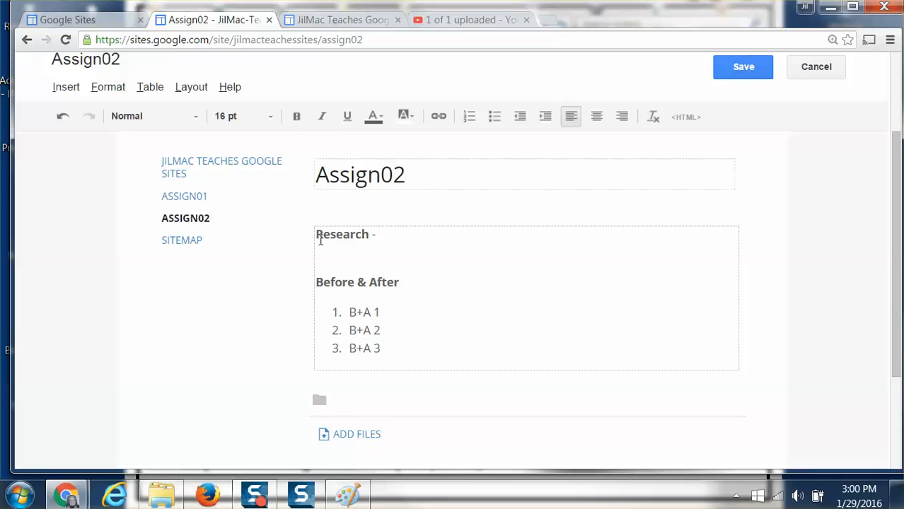
Copy Assign02's remaining Research and Before & After outline and save the page.
drag(318, 234, 419, 357)
key(ctrl+c)
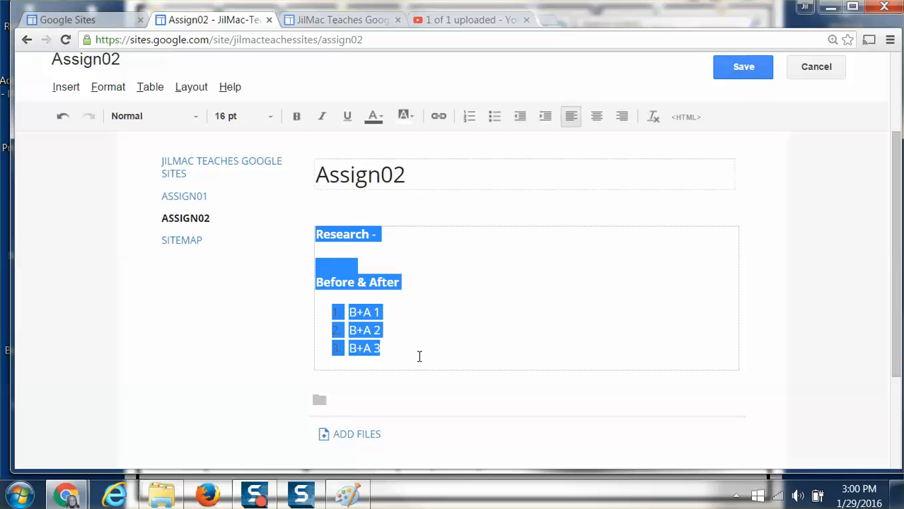
click(743, 67)
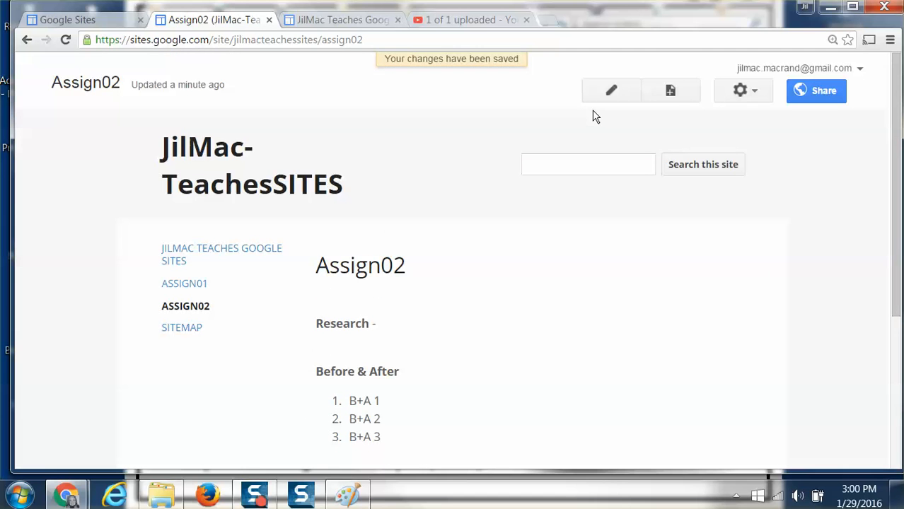
Create a new page named Assign03 with the Web Page template.
click(670, 92)
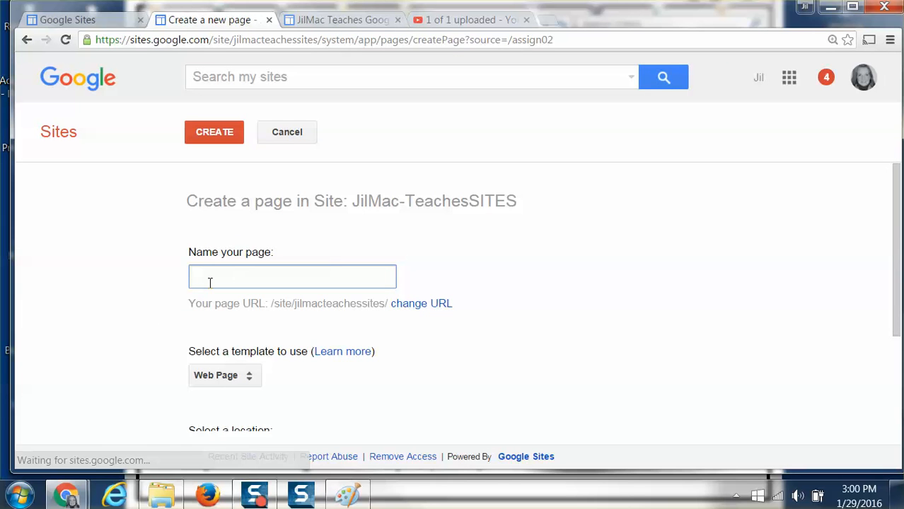
text(A)
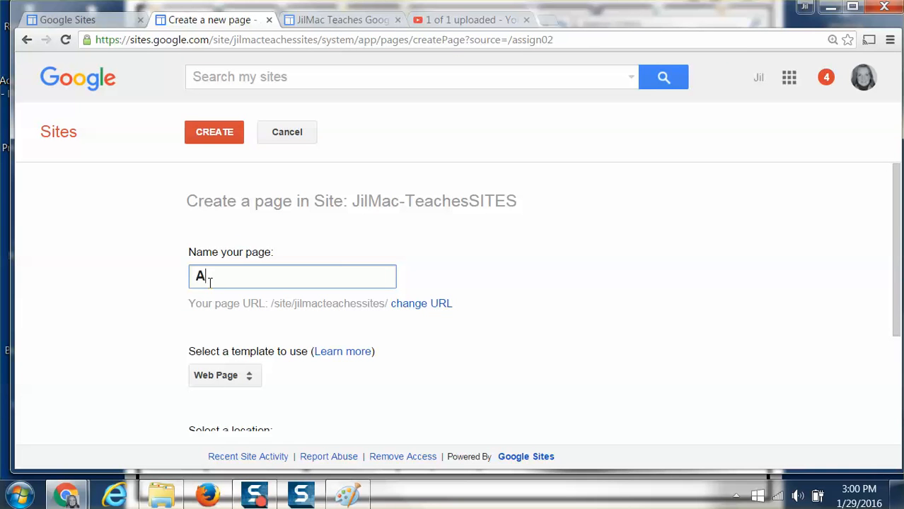
text(ssign03)
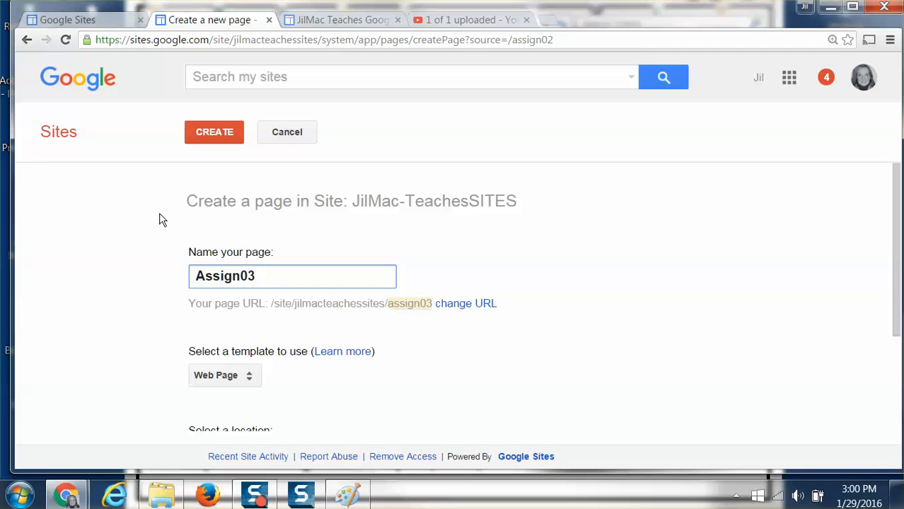
click(193, 138)
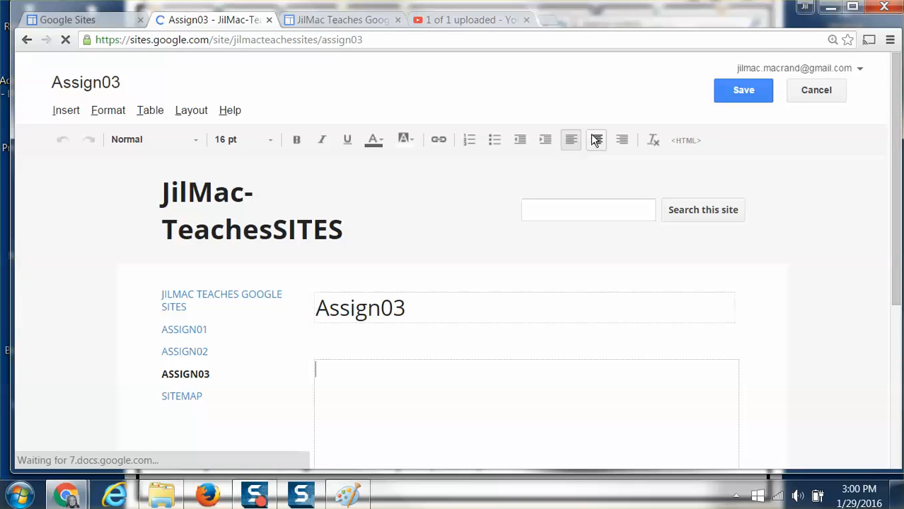
Paste the copied Research and Before & After outline into the Assign03 body and save the page.
click(344, 262)
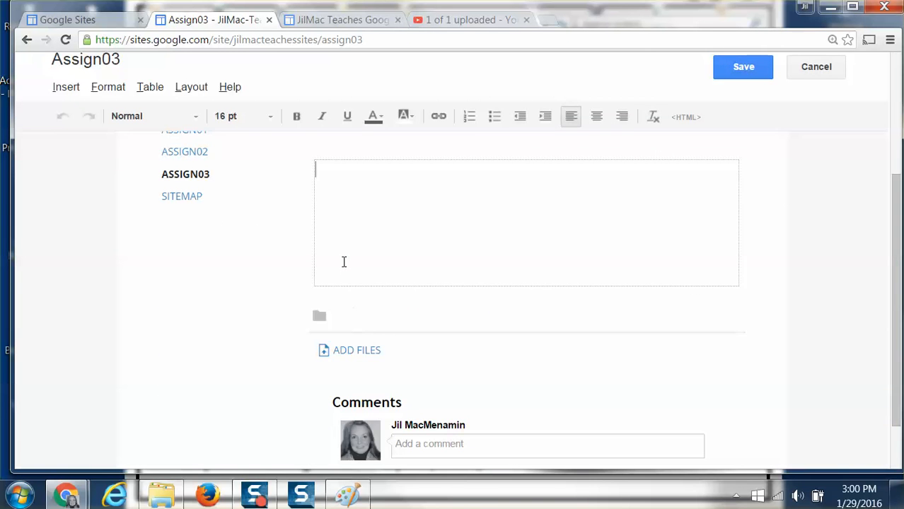
key(ctrl+v)
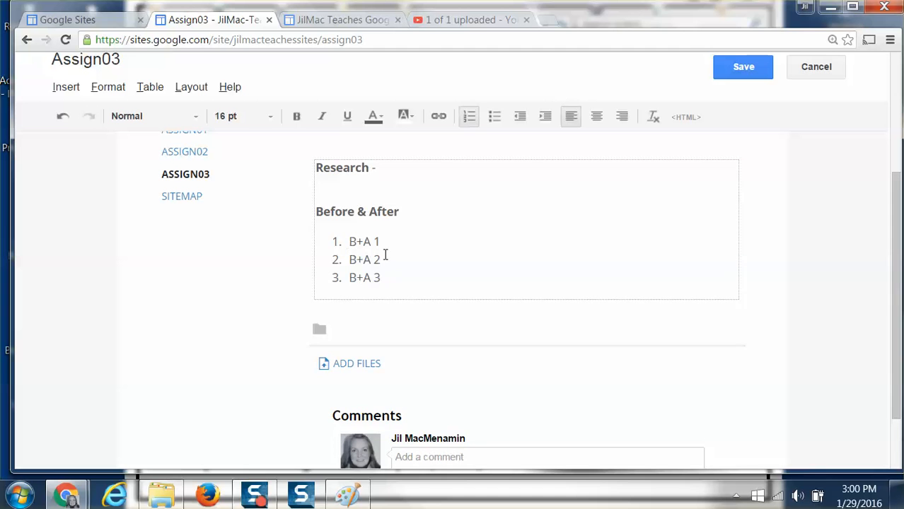
click(728, 65)
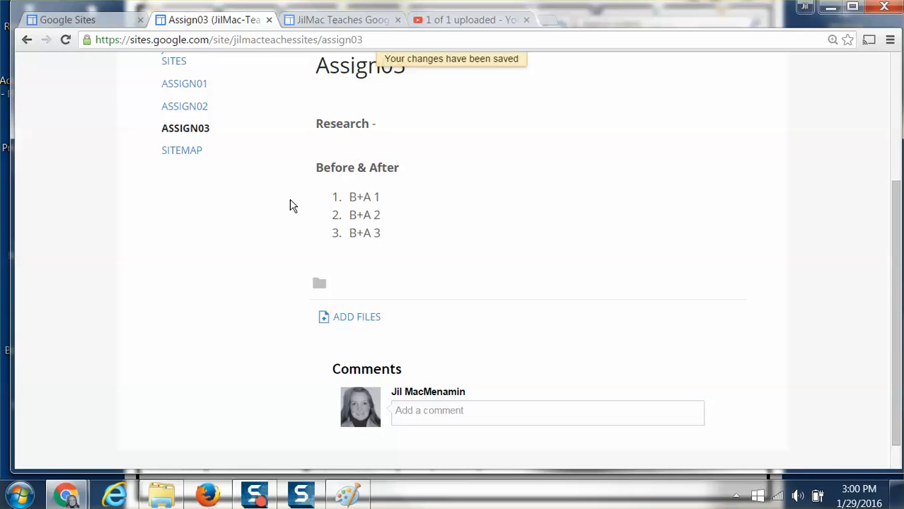
scroll(269, 205, up, 1)
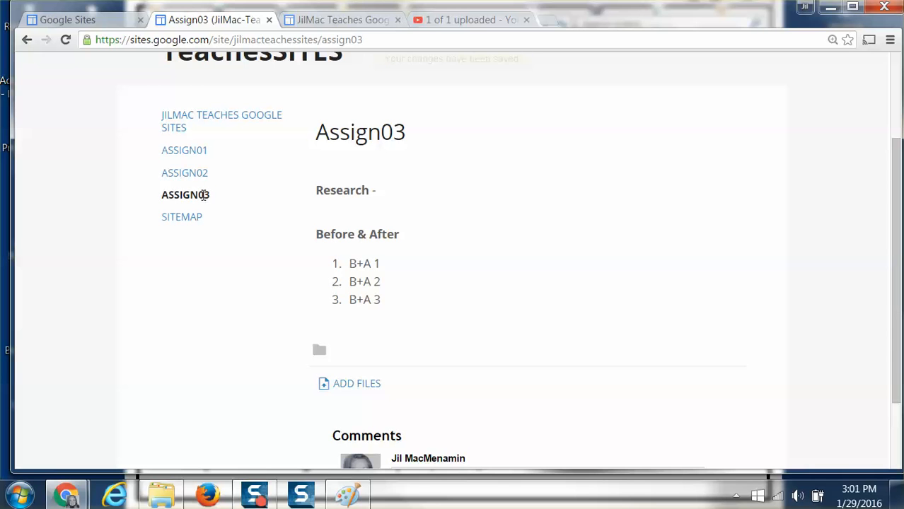
scroll(216, 199, up, 2)
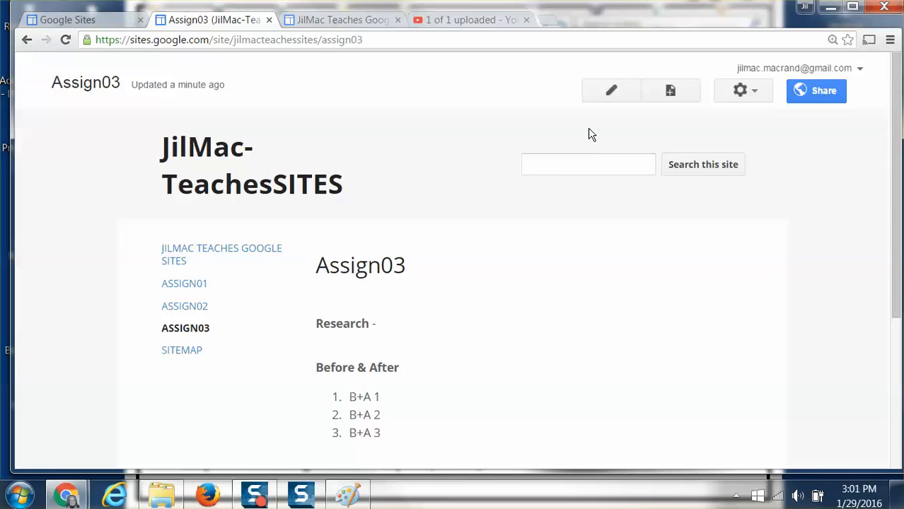
click(612, 93)
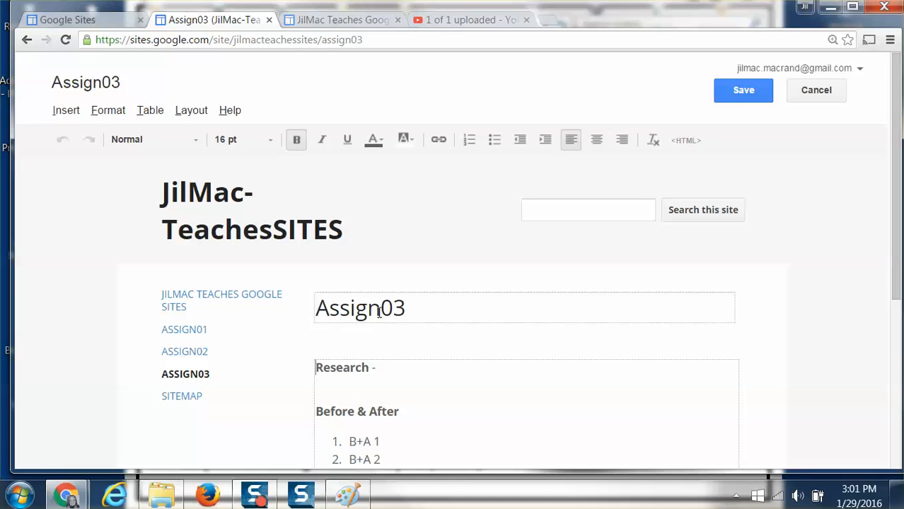
click(738, 97)
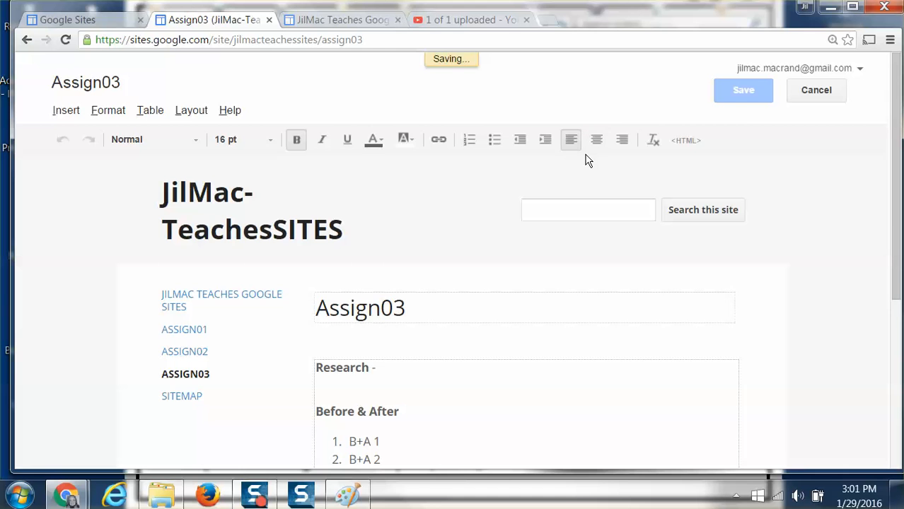
Create a new page named Assign10 with the Web Page template.
click(670, 91)
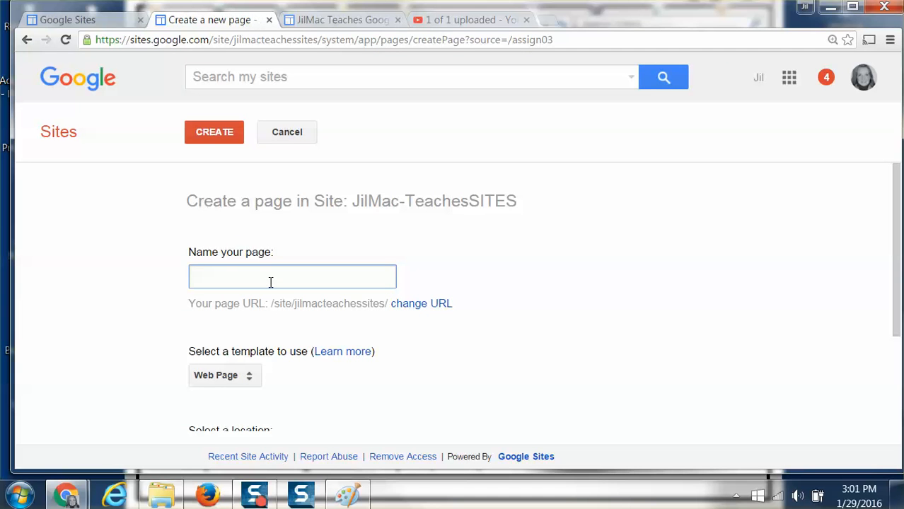
text(Assign10)
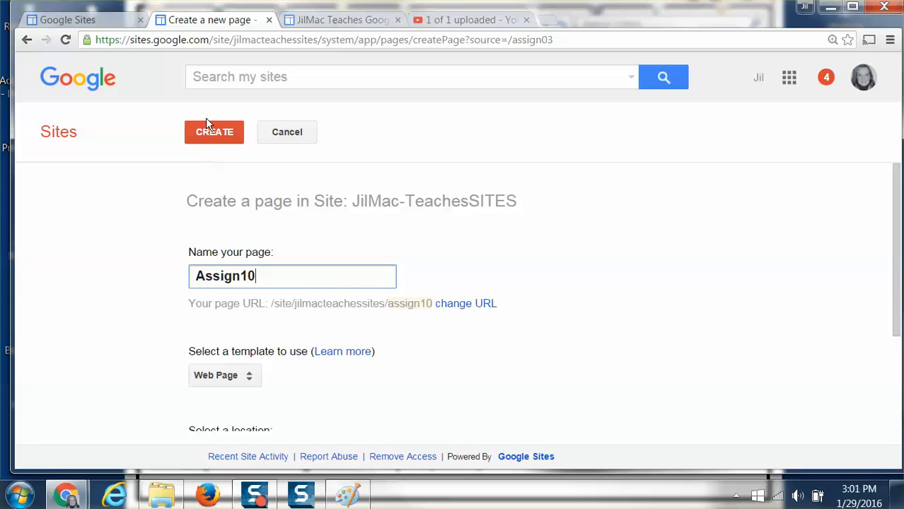
click(210, 131)
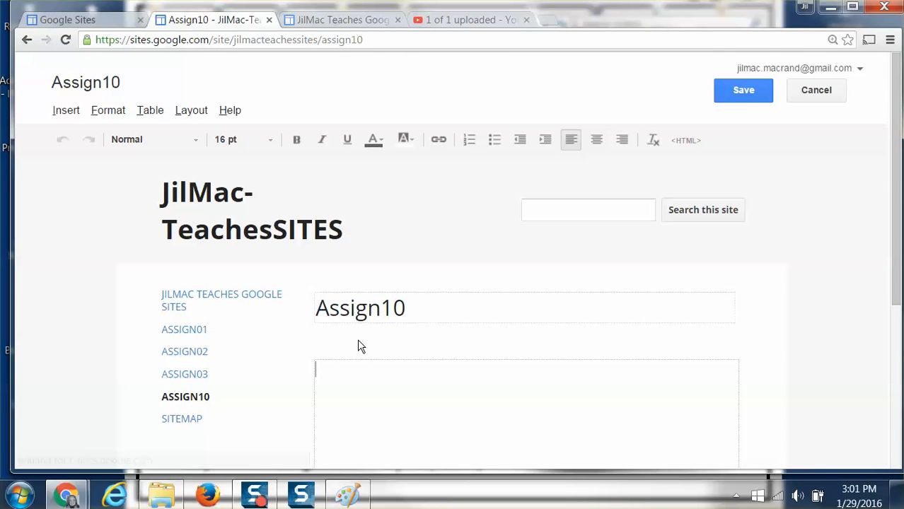
Paste the copied Research and Before & After outline into the Assign10 body and save the page.
text(Research -  Before & After B+A 1 B+A 2 B+A 3)
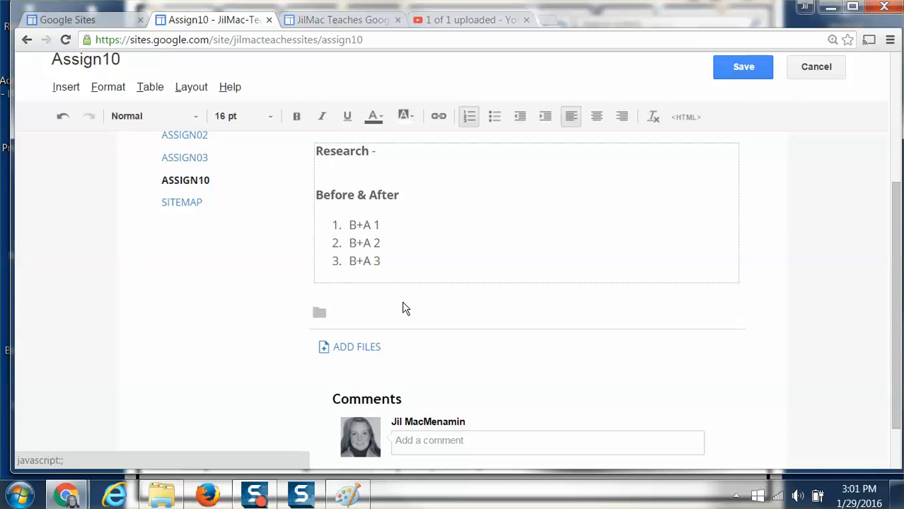
click(741, 67)
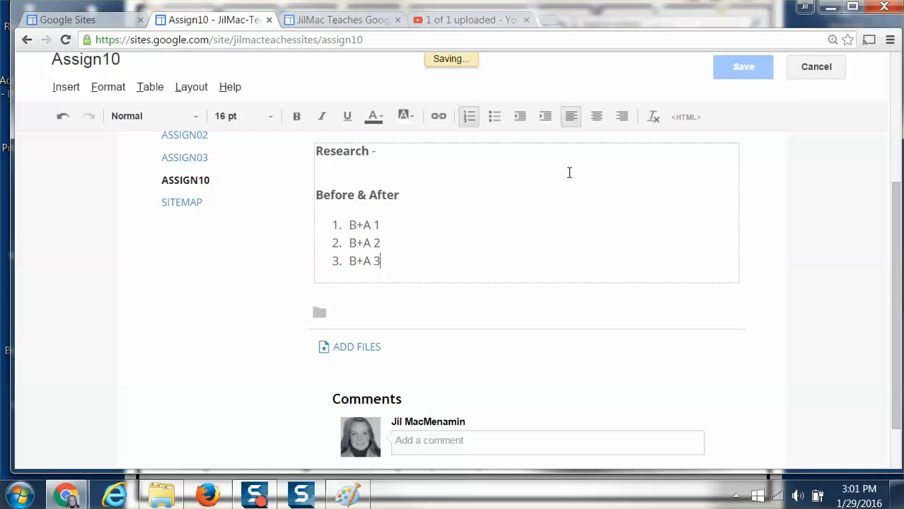
scroll(201, 205, up, 1)
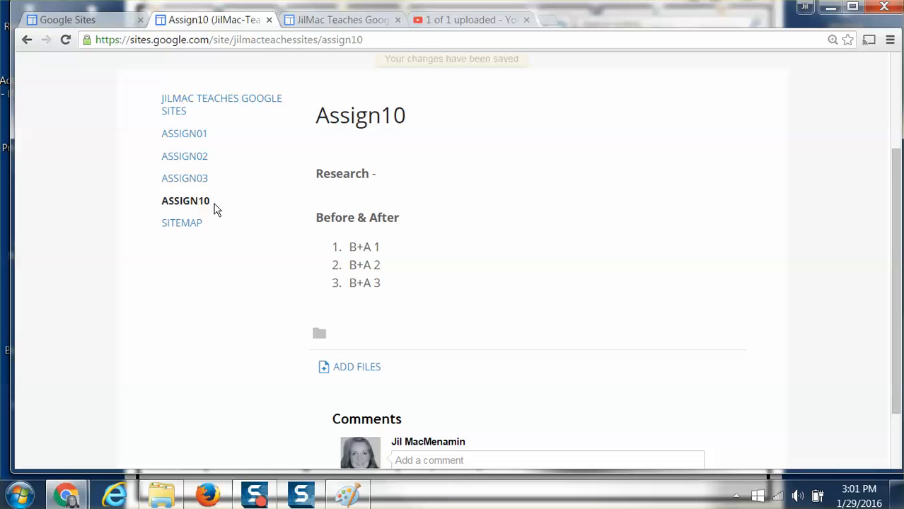
Retitle the Assign01 page as Assign1, save it, and check its order among the assignment pages in the site navigation.
click(189, 136)
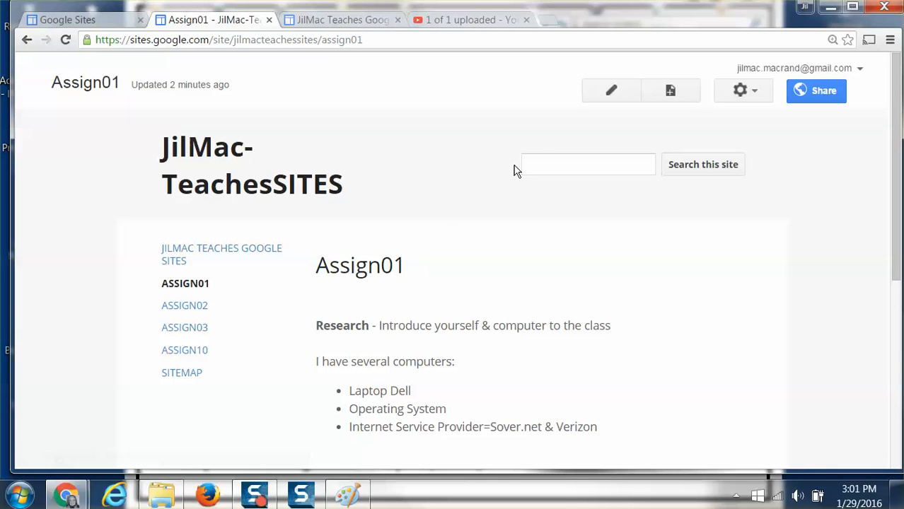
click(609, 91)
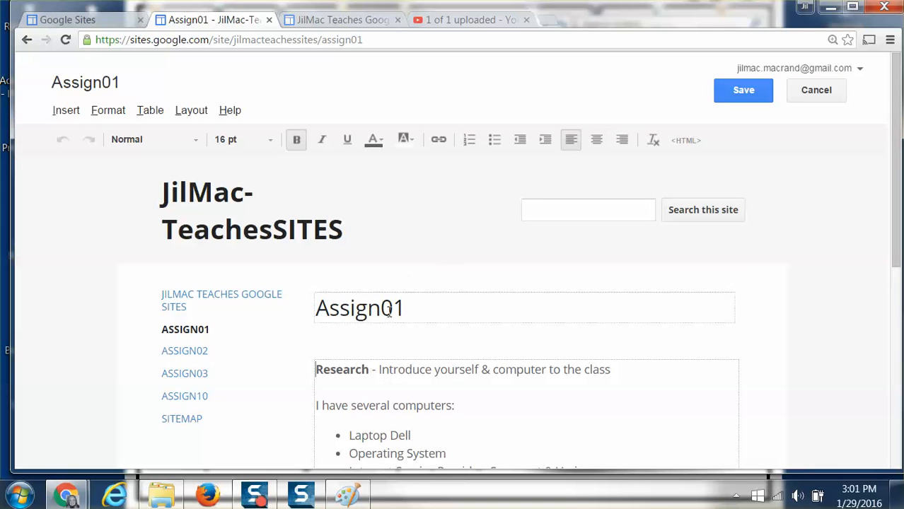
click(383, 308)
key(Delete)
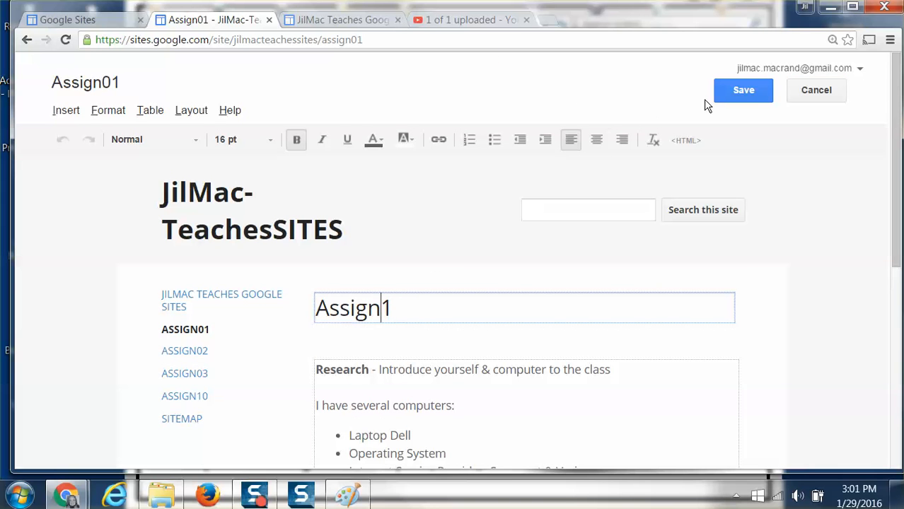
click(748, 92)
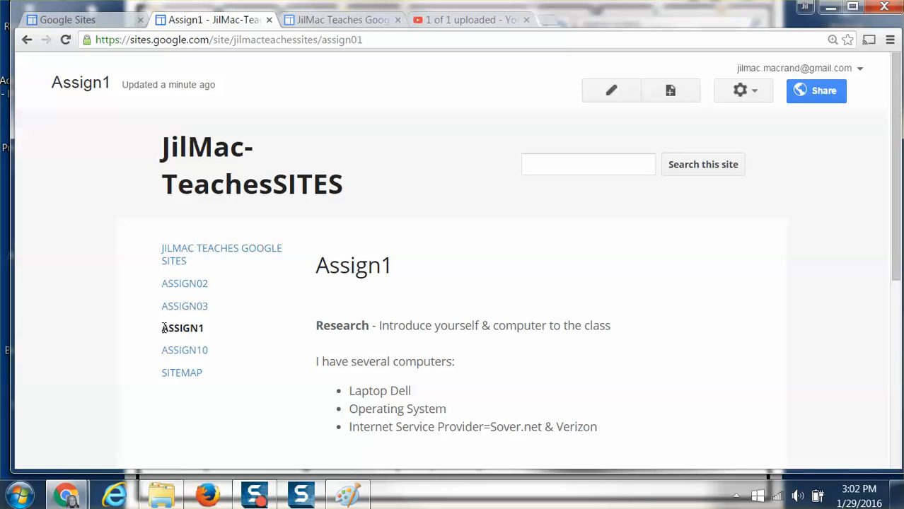
drag(163, 328, 210, 329)
drag(161, 311, 216, 313)
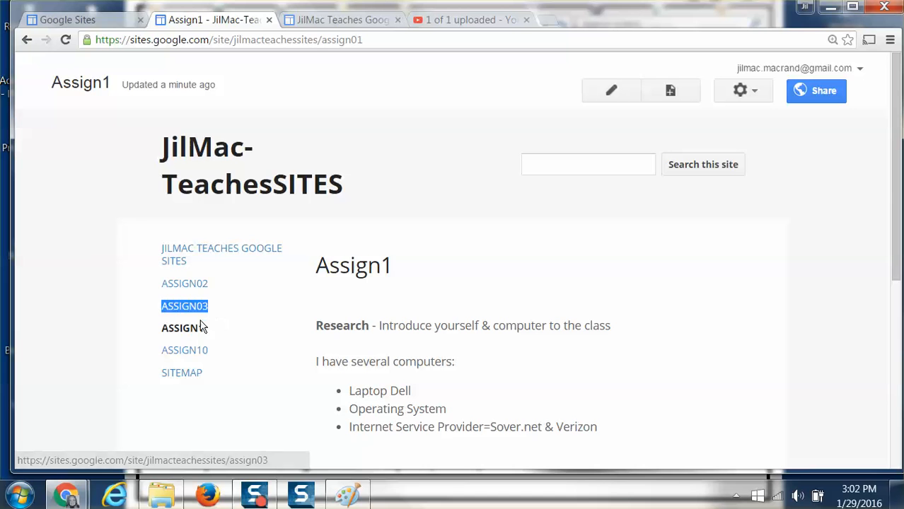
drag(163, 328, 208, 328)
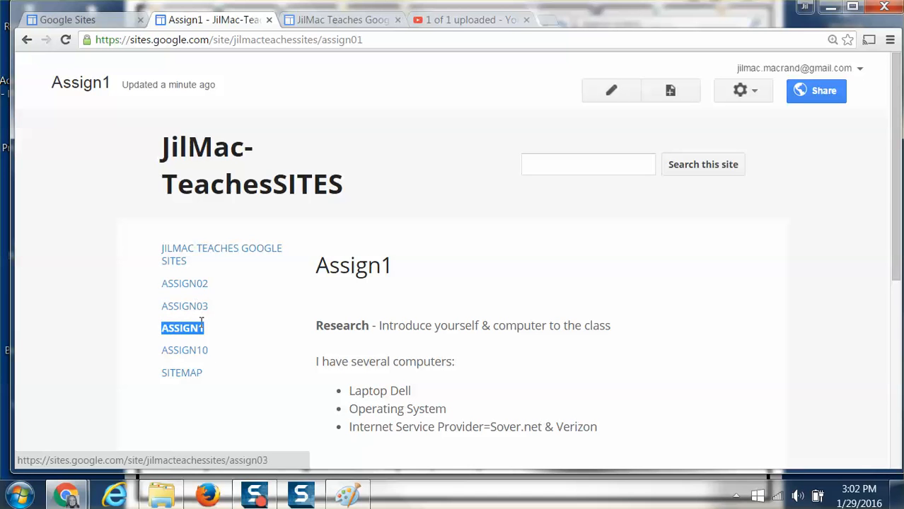
Insert a space in the page title so it reads Assign 1, and save the page.
click(613, 90)
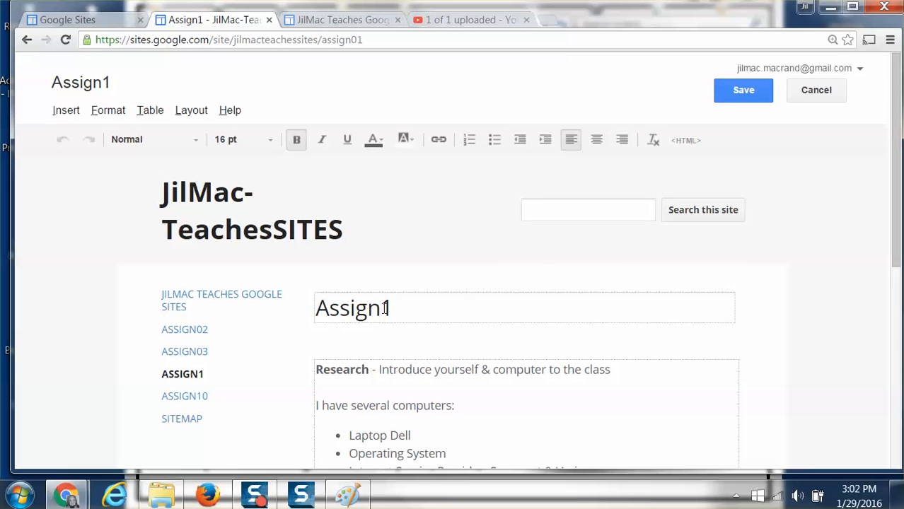
click(387, 307)
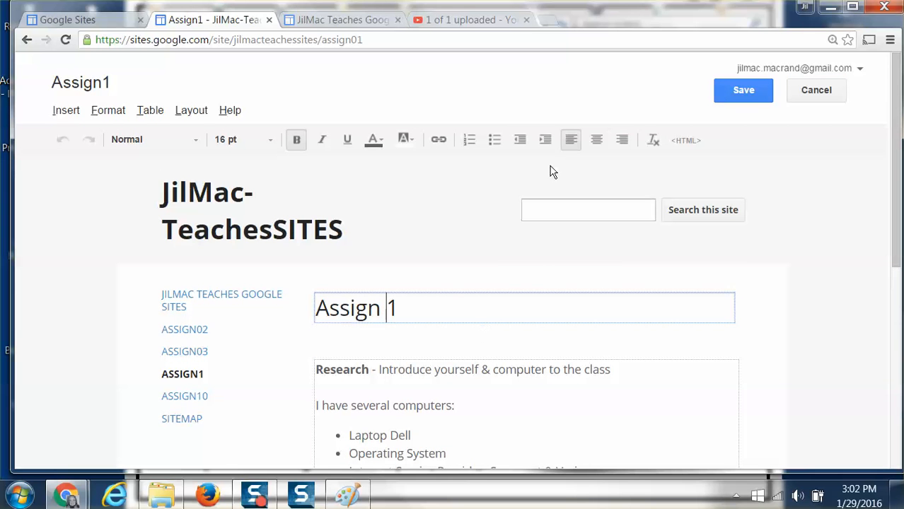
click(739, 87)
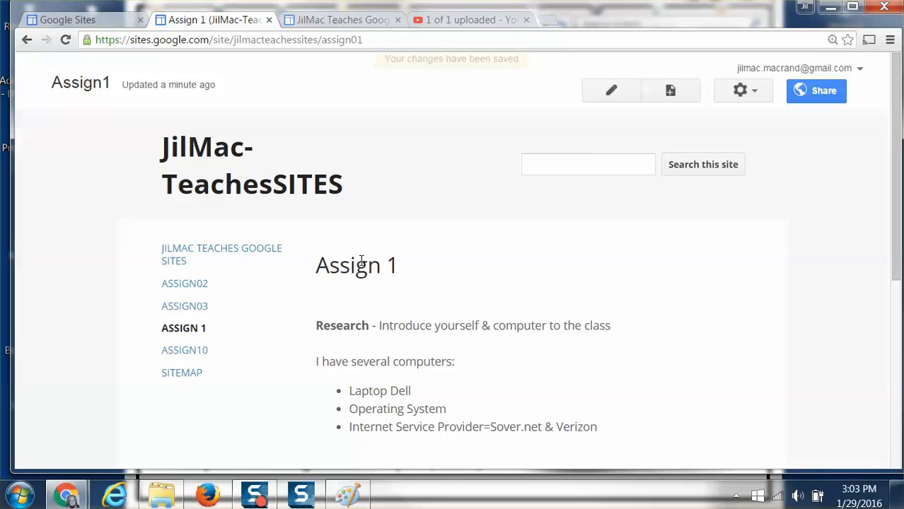
Change the page title back to Assign01 by replacing the space with a zero, and save the page.
click(608, 91)
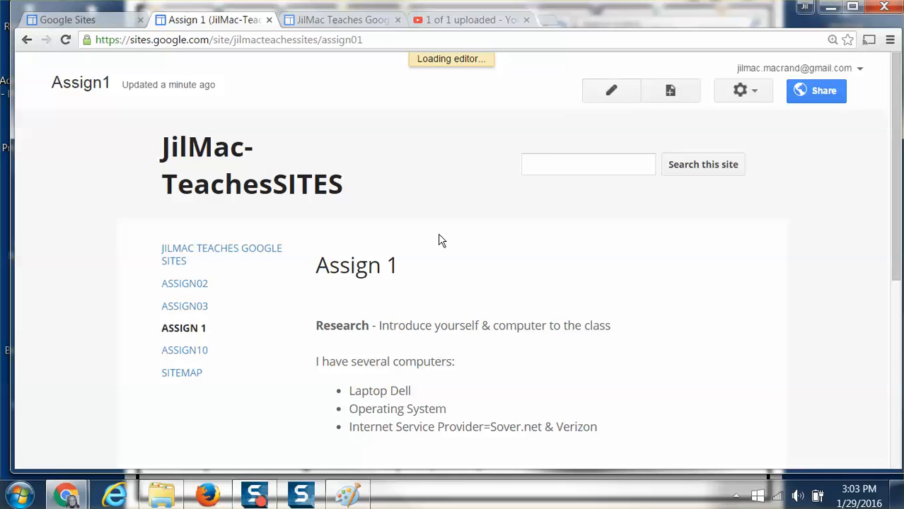
click(385, 311)
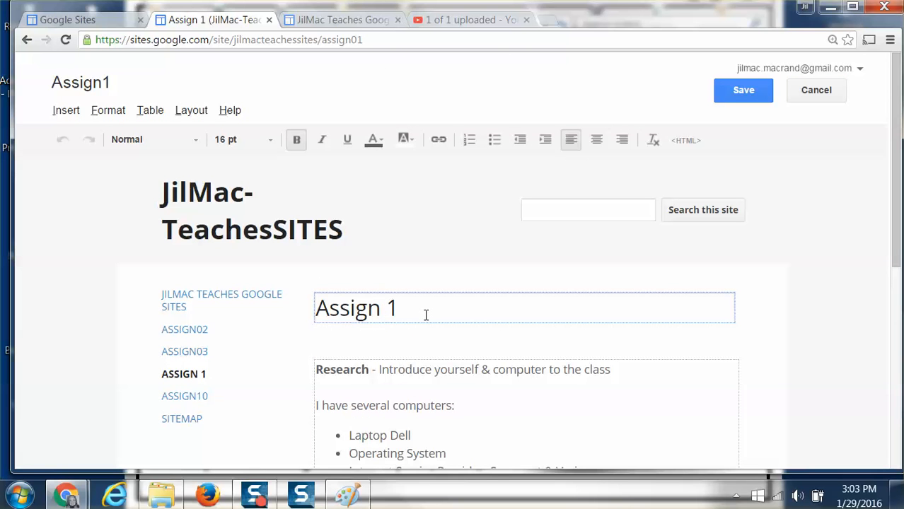
key(BackSpace)
text(0)
click(726, 95)
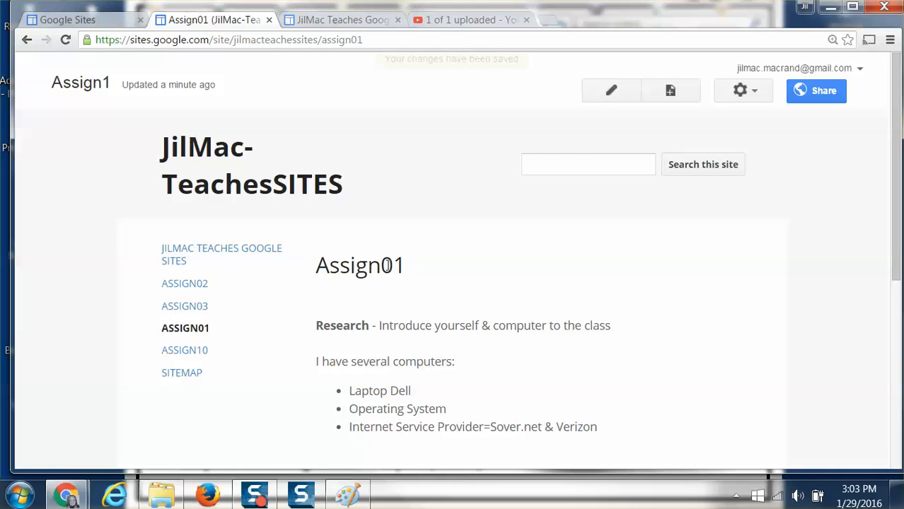
click(609, 92)
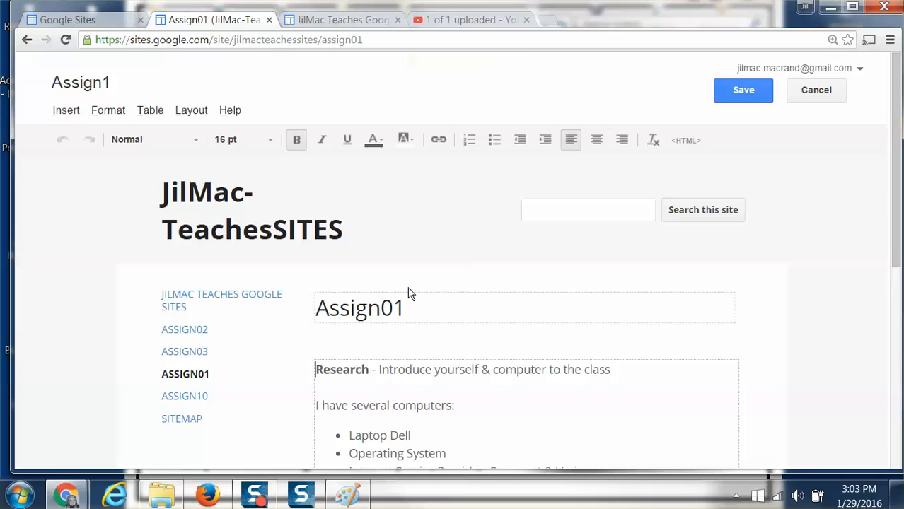
click(725, 97)
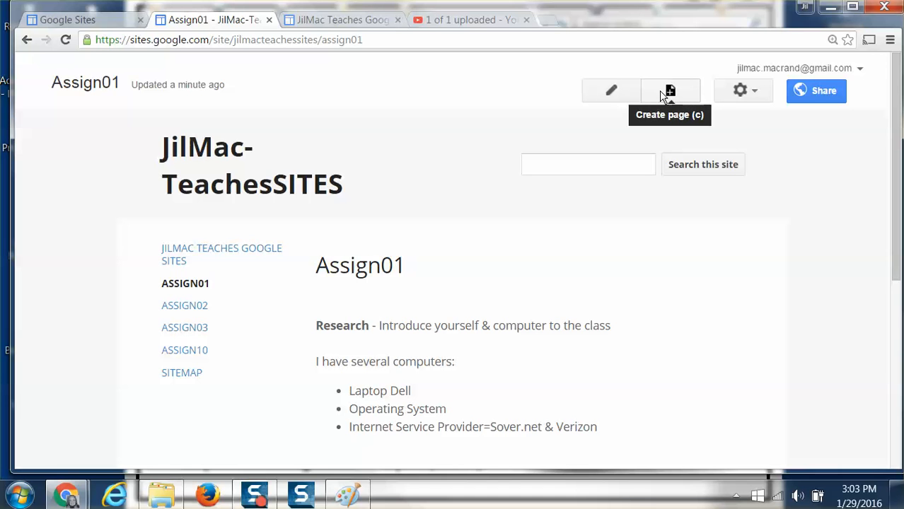
click(752, 96)
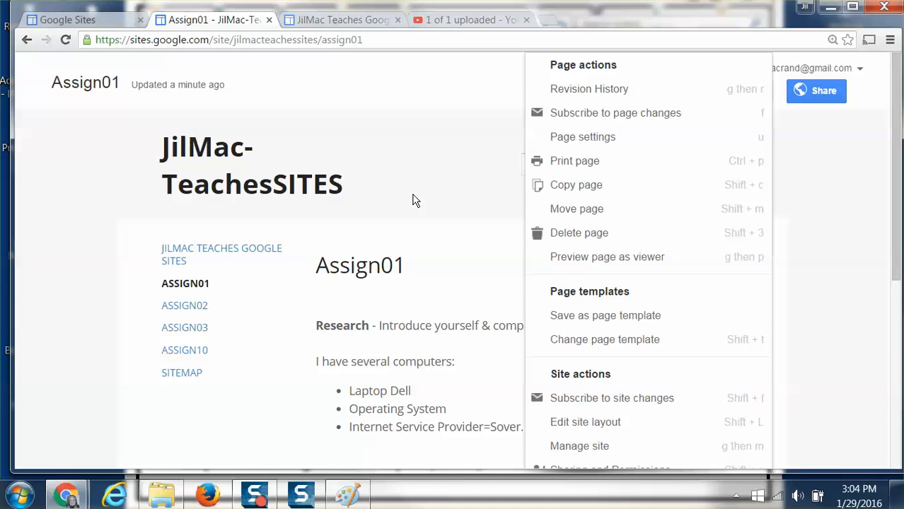
click(414, 200)
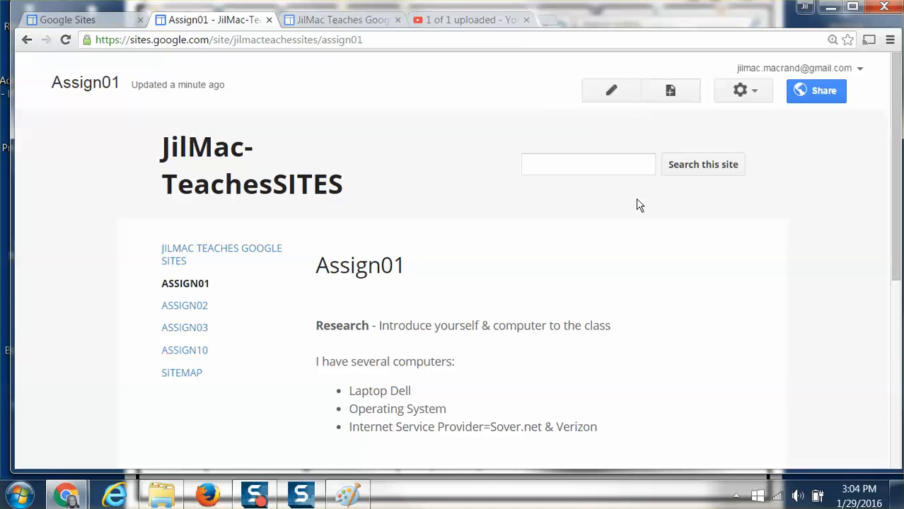